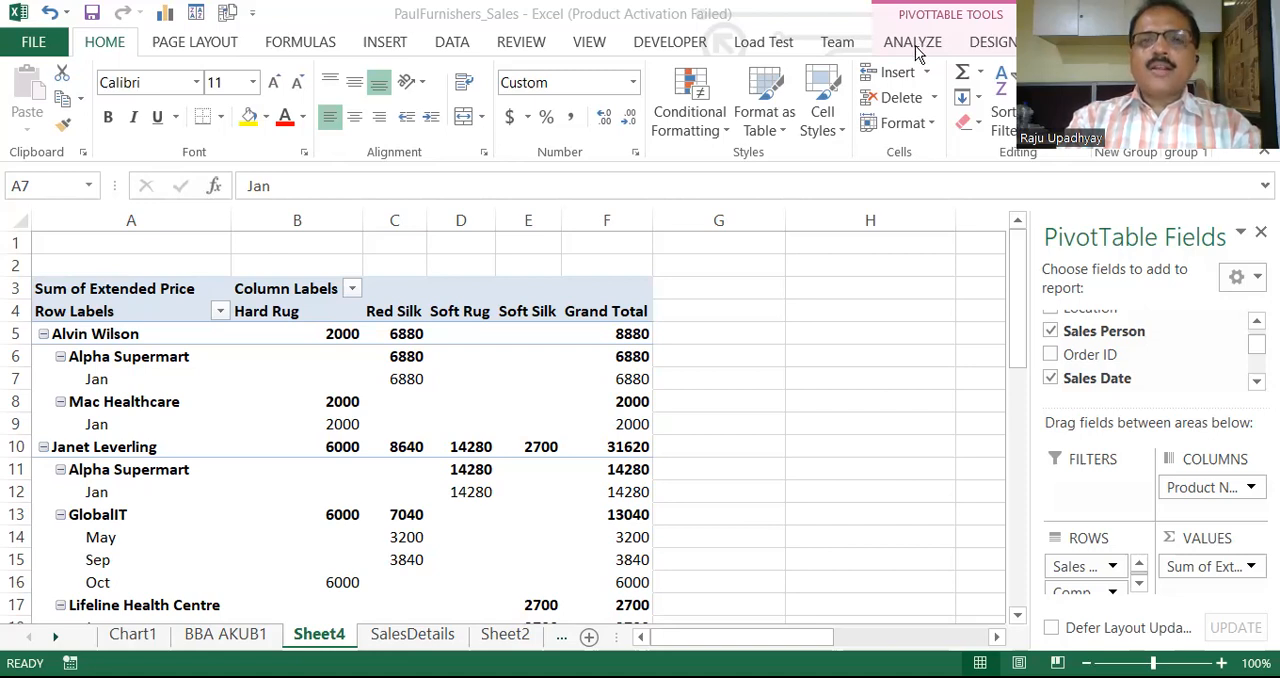
left_click(913, 42)
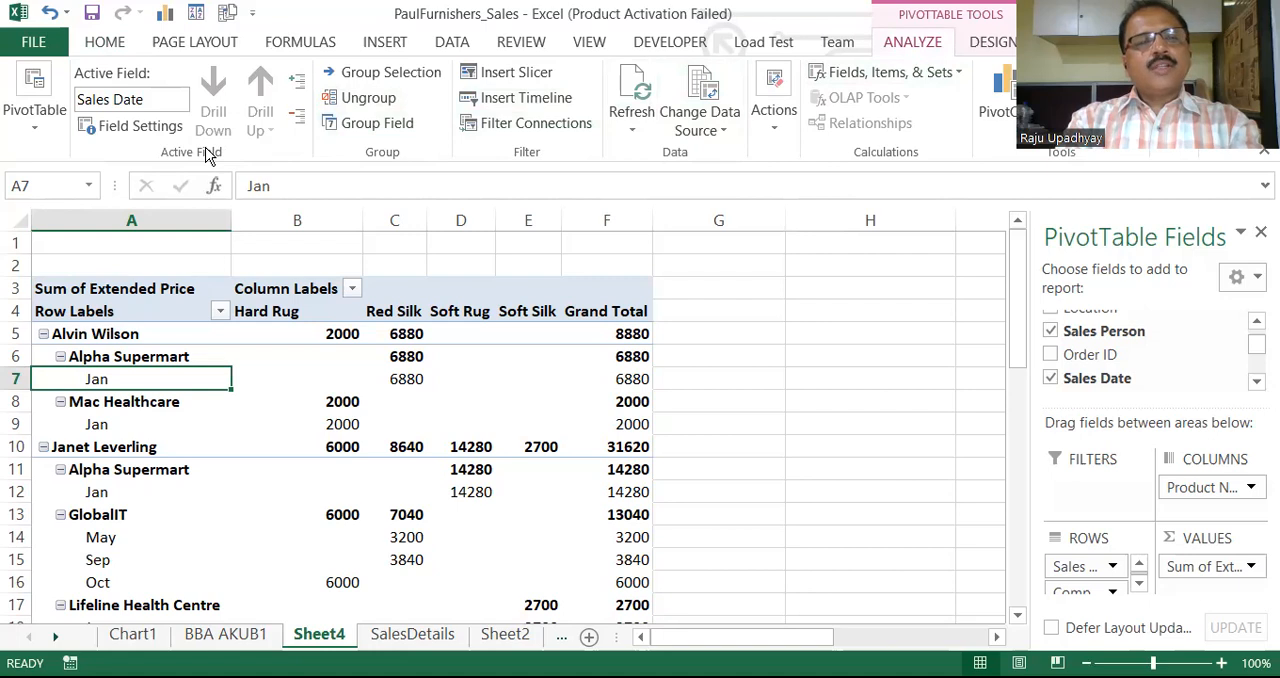
left_click(145, 133)
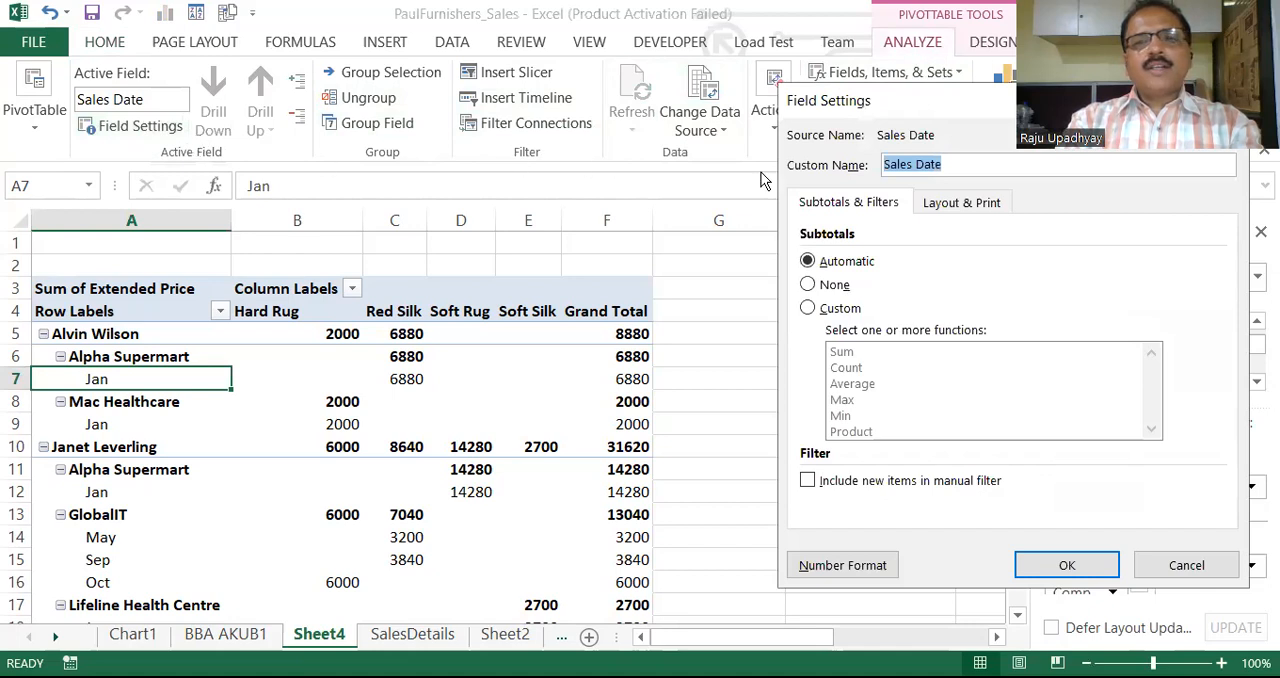
left_click(809, 309)
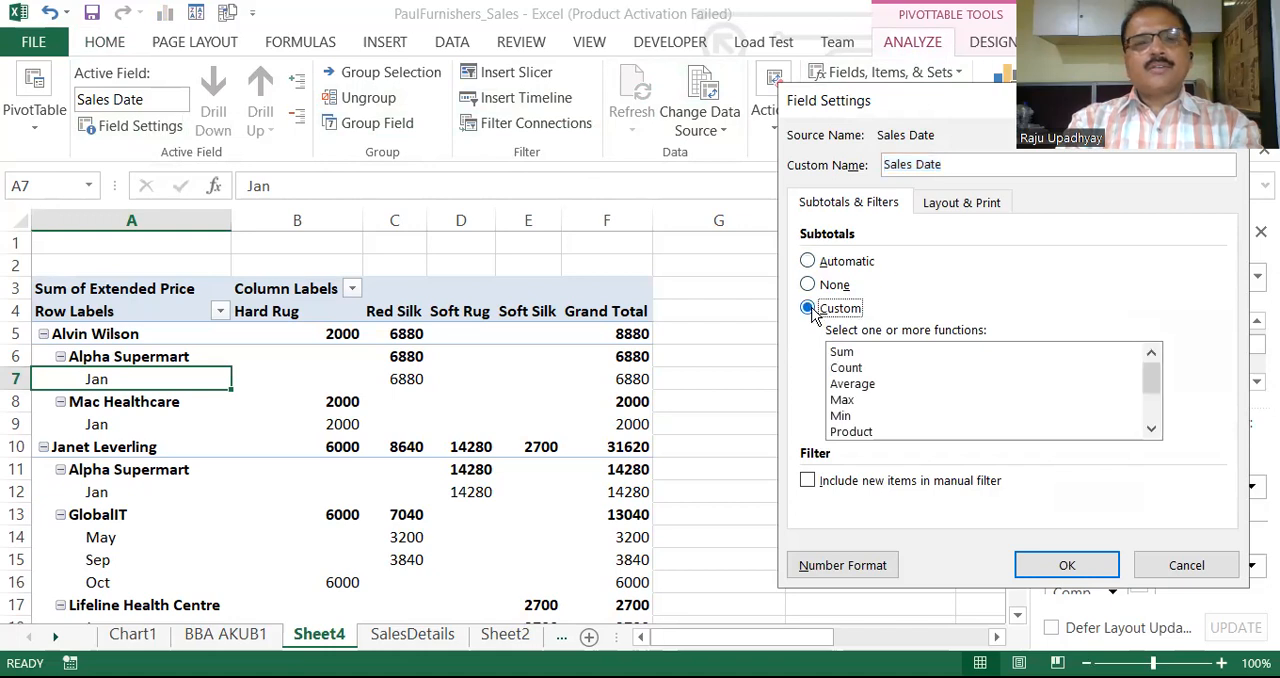
left_click(867, 399)
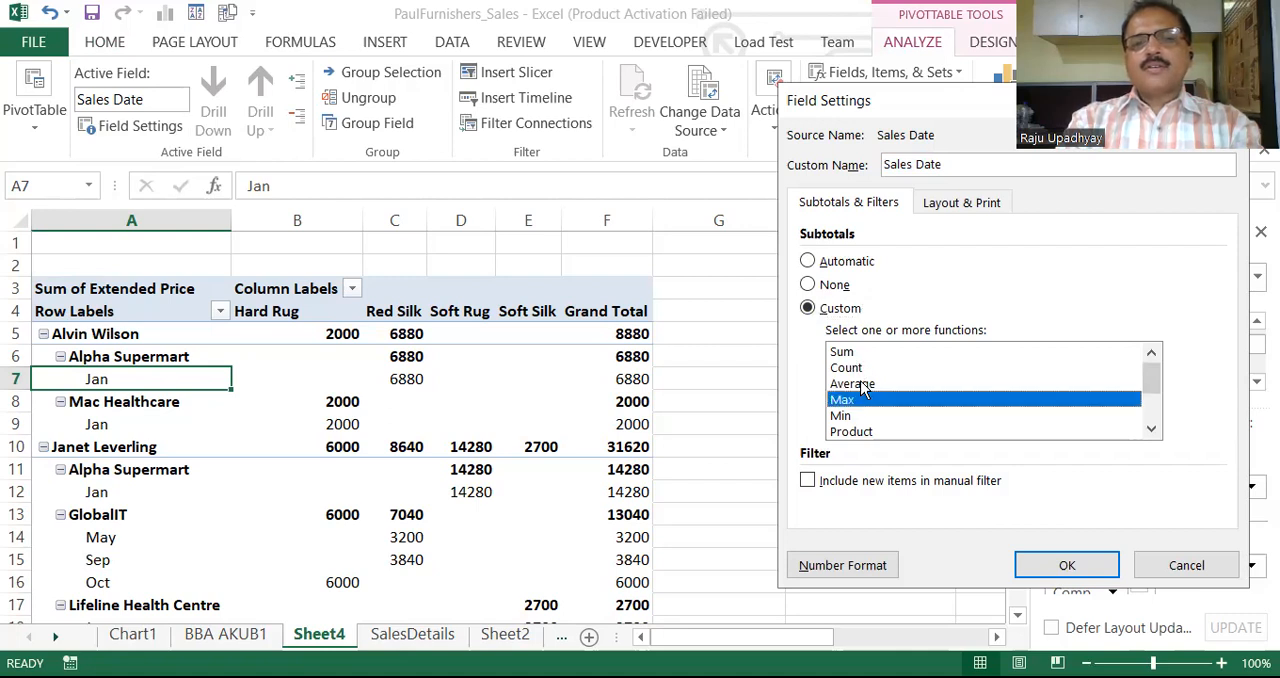
left_click(864, 384)
left_click(832, 399)
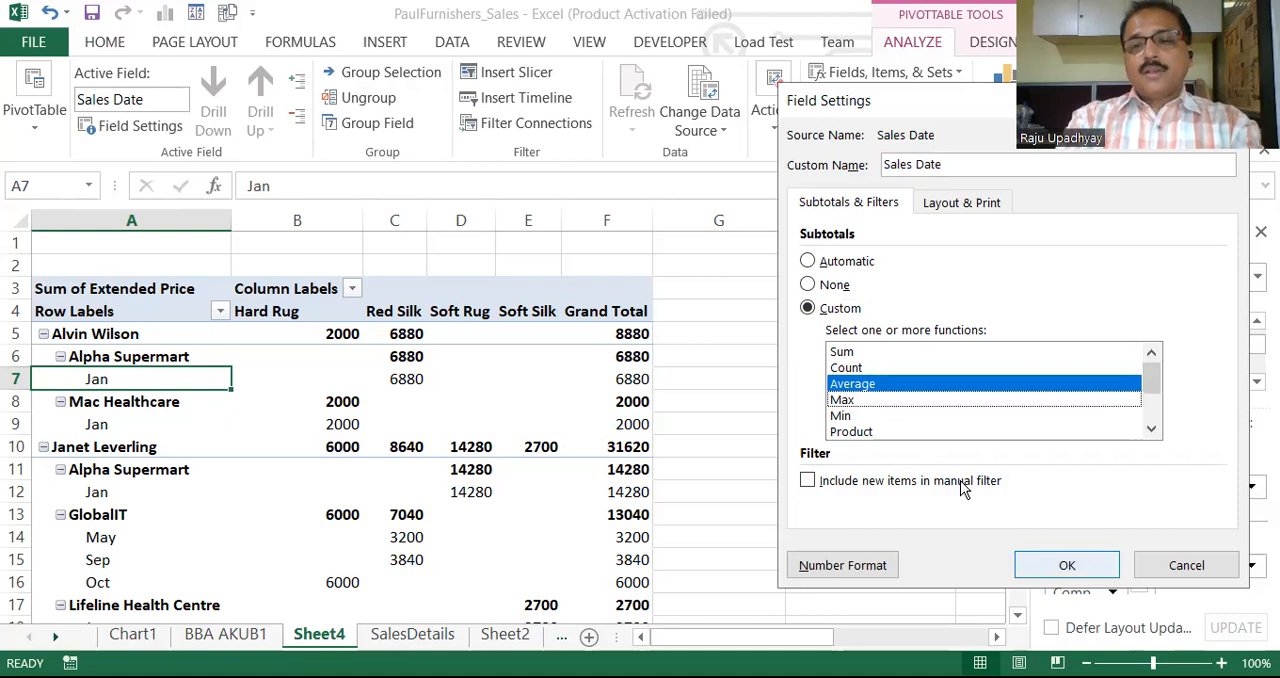
left_click(1187, 566)
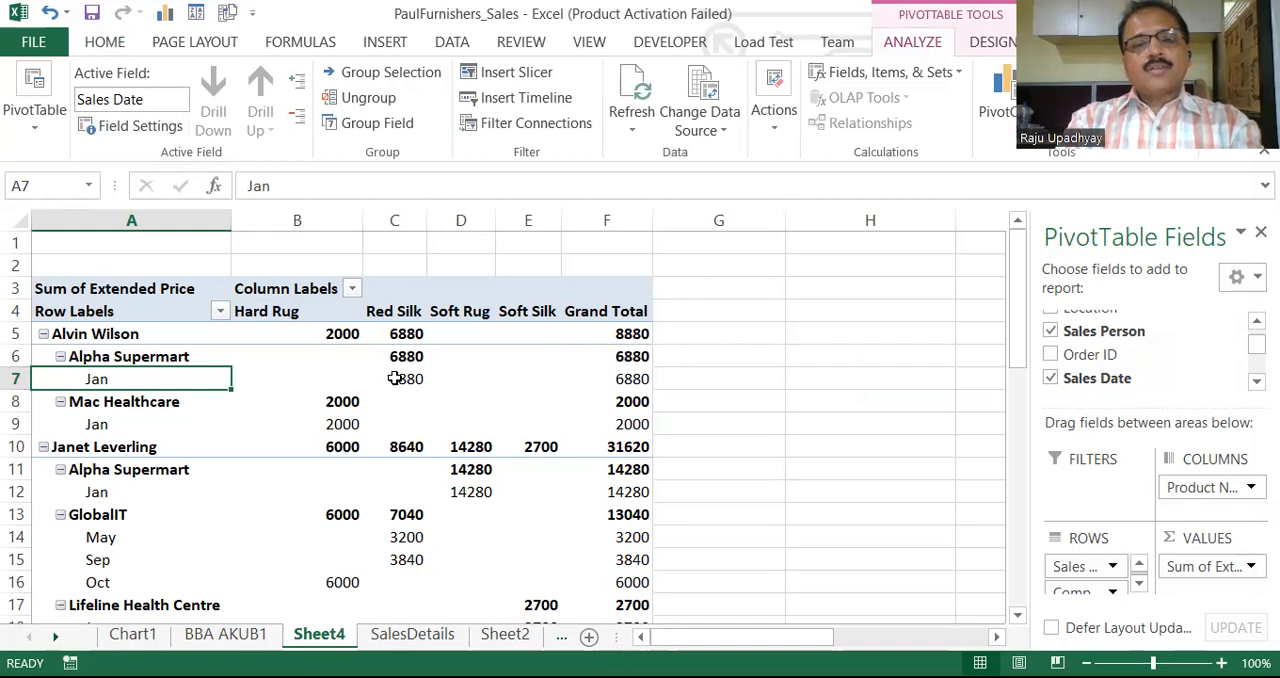
Summarize the pivot table's Extended Price value field by Average
mouse_move(340, 384)
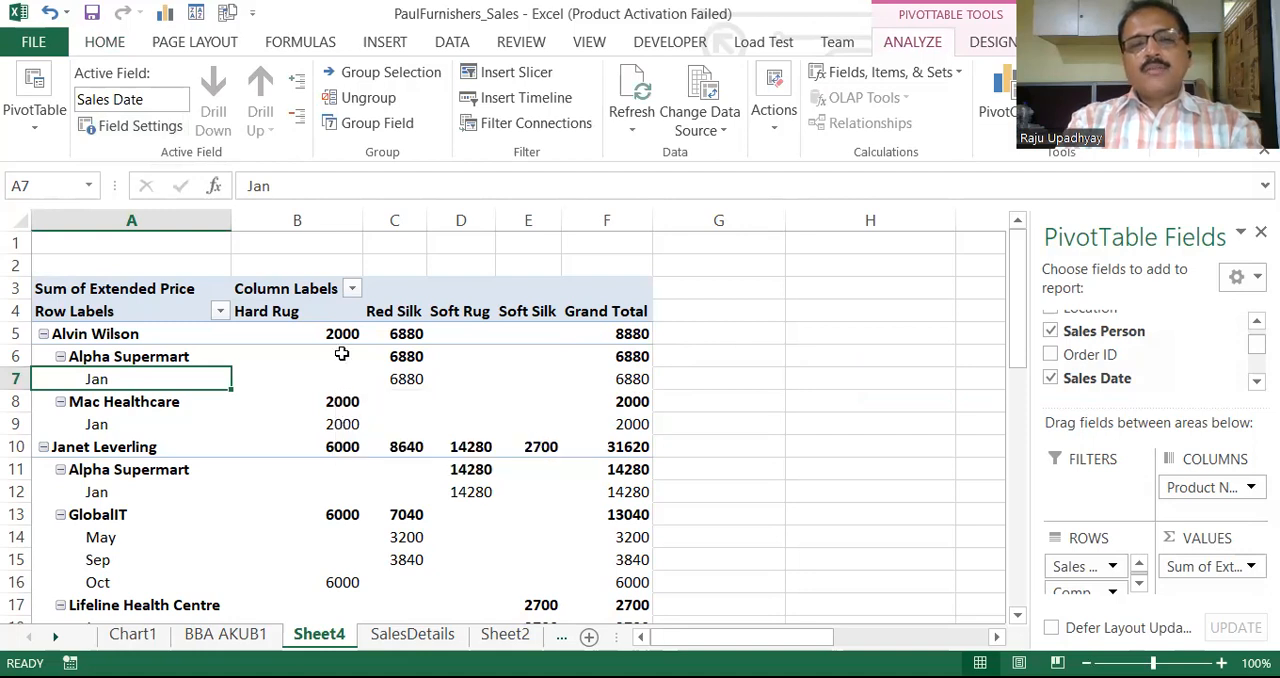
left_click(341, 354)
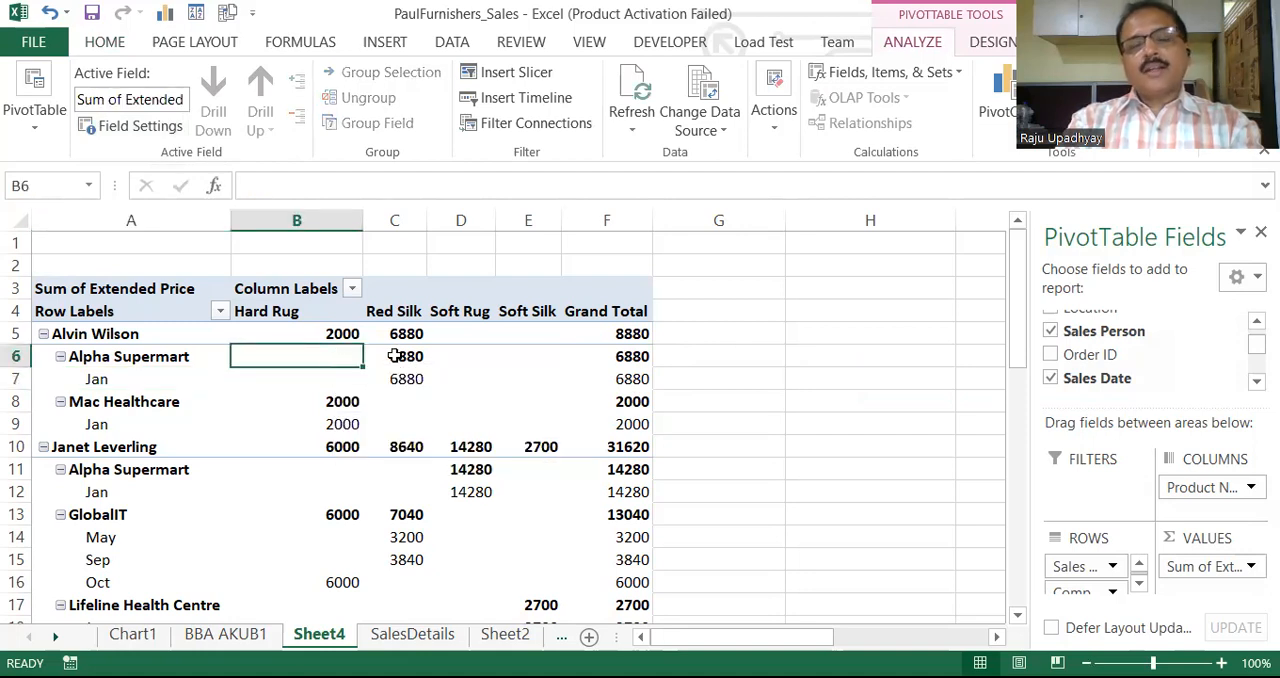
mouse_move(395, 356)
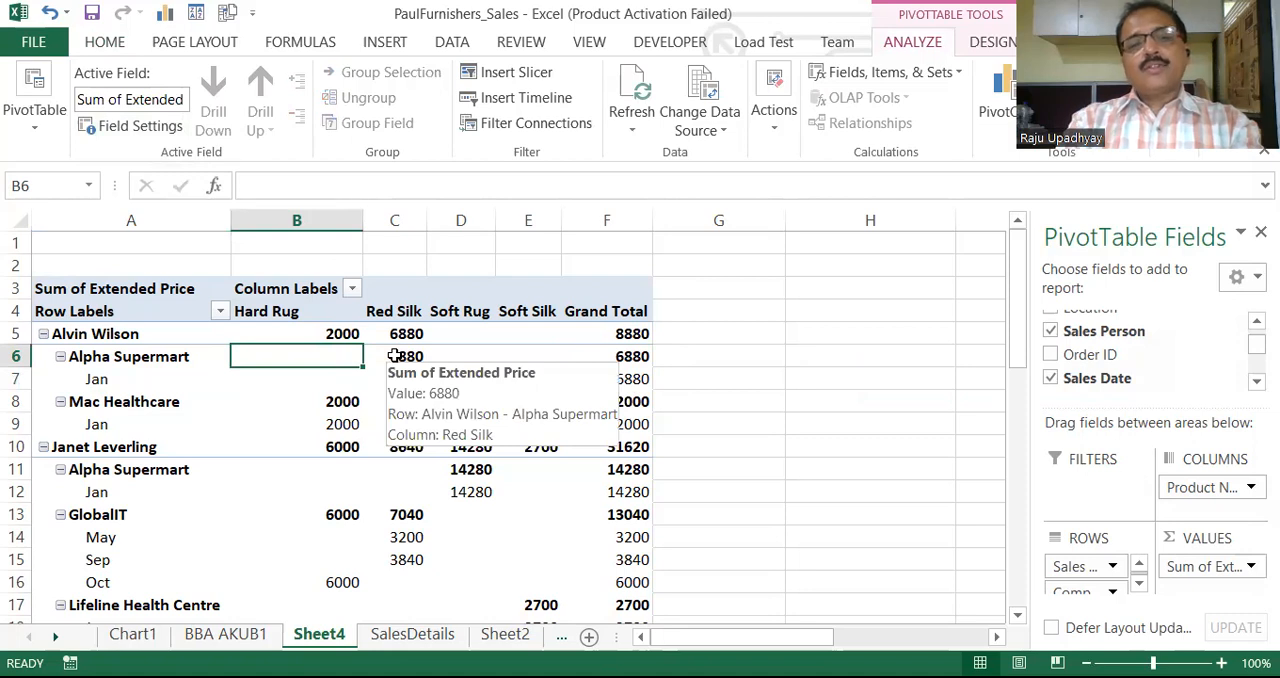
left_click(342, 332)
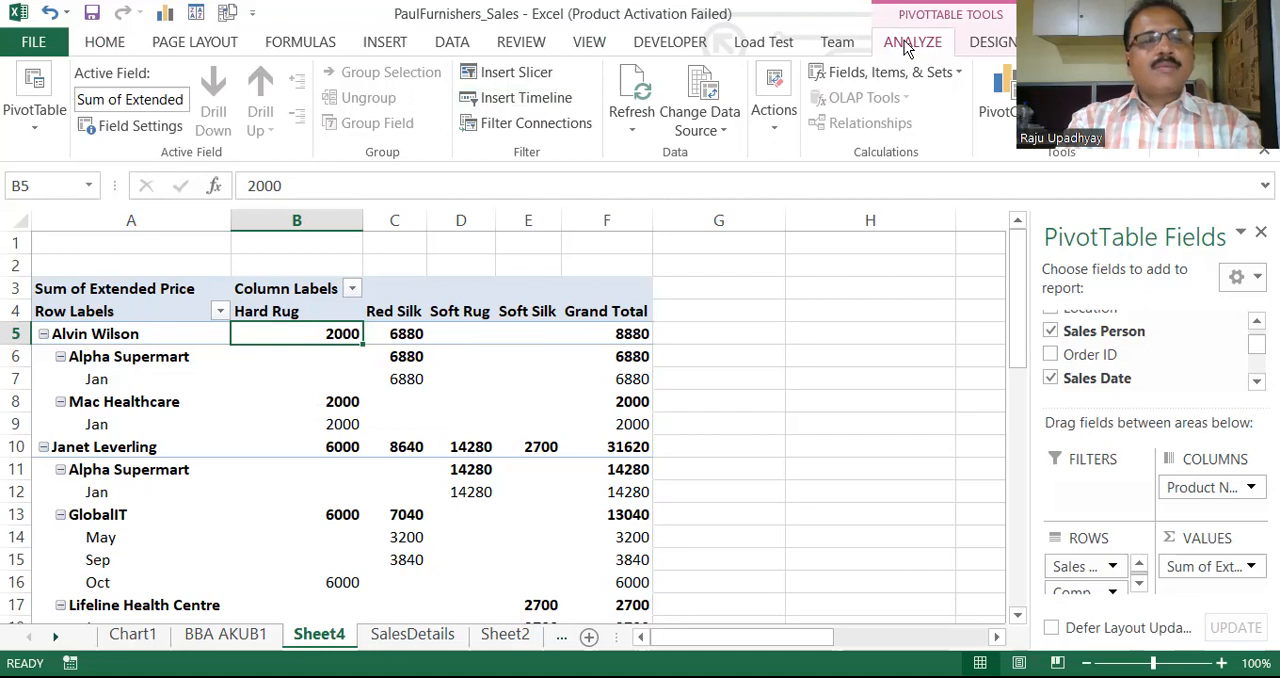
left_click(147, 123)
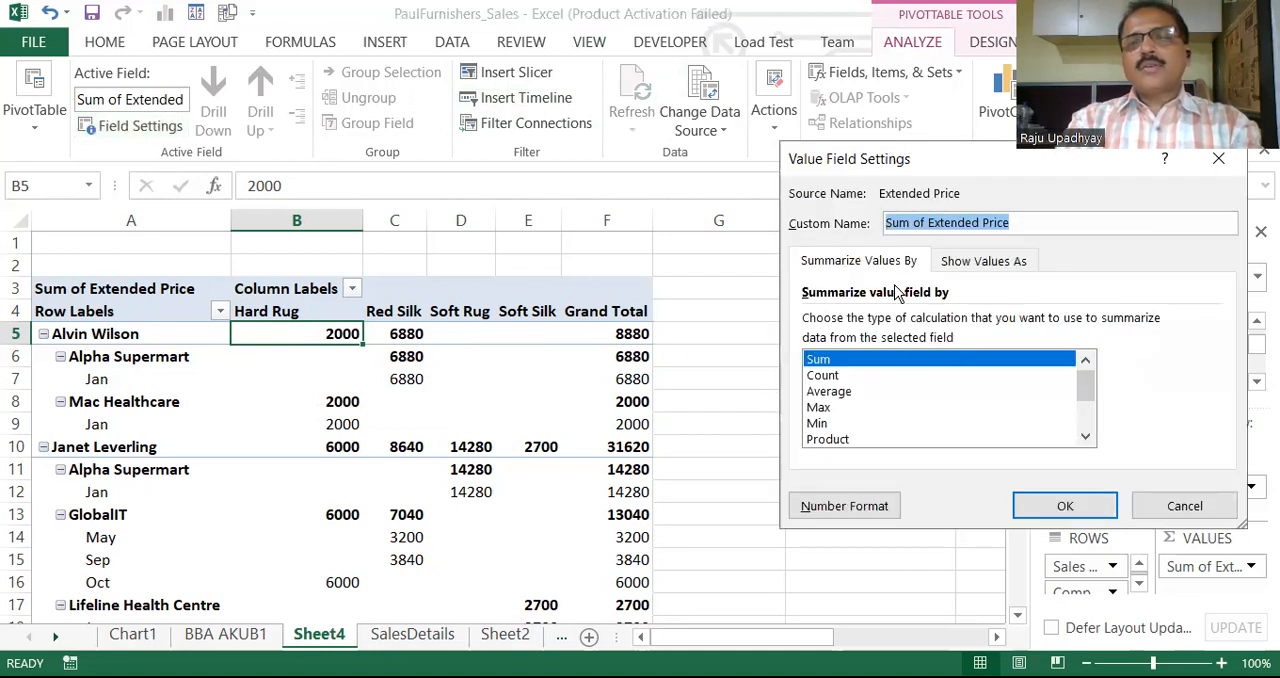
left_click(830, 392)
key("Return")
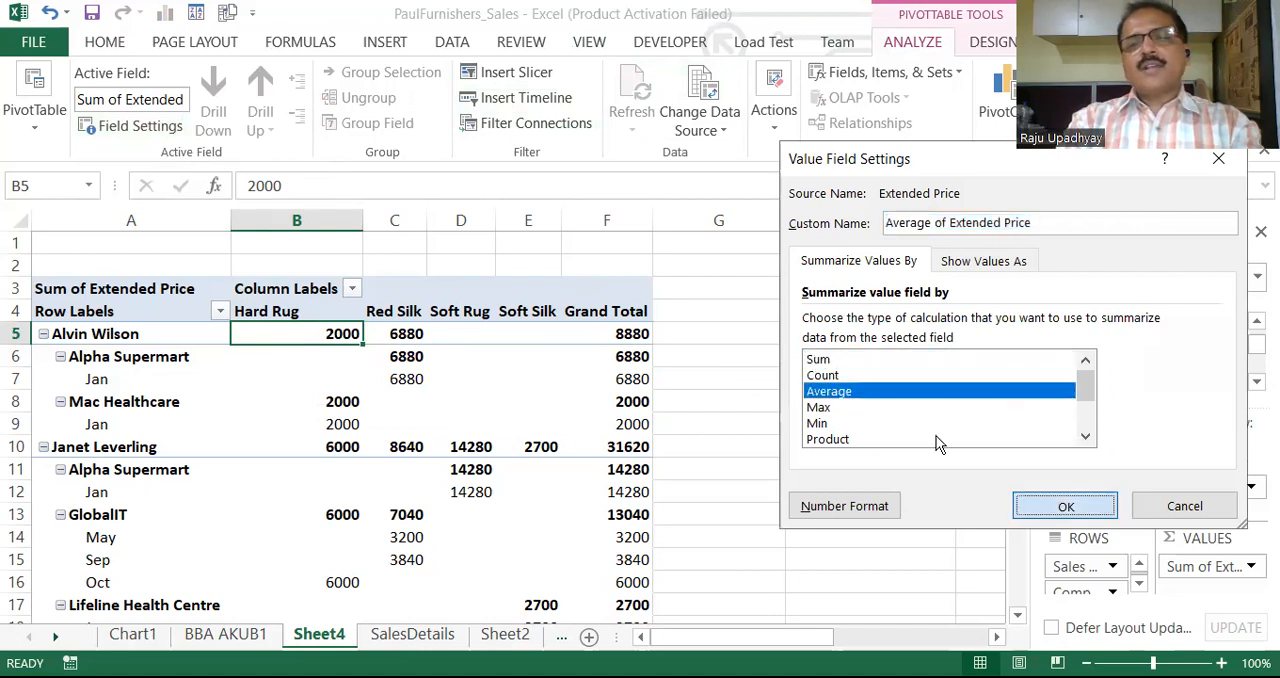
Examine the averages in the Grand Total column for the first salesperson and the Alpha Supermart rows beneath
left_click(681, 335)
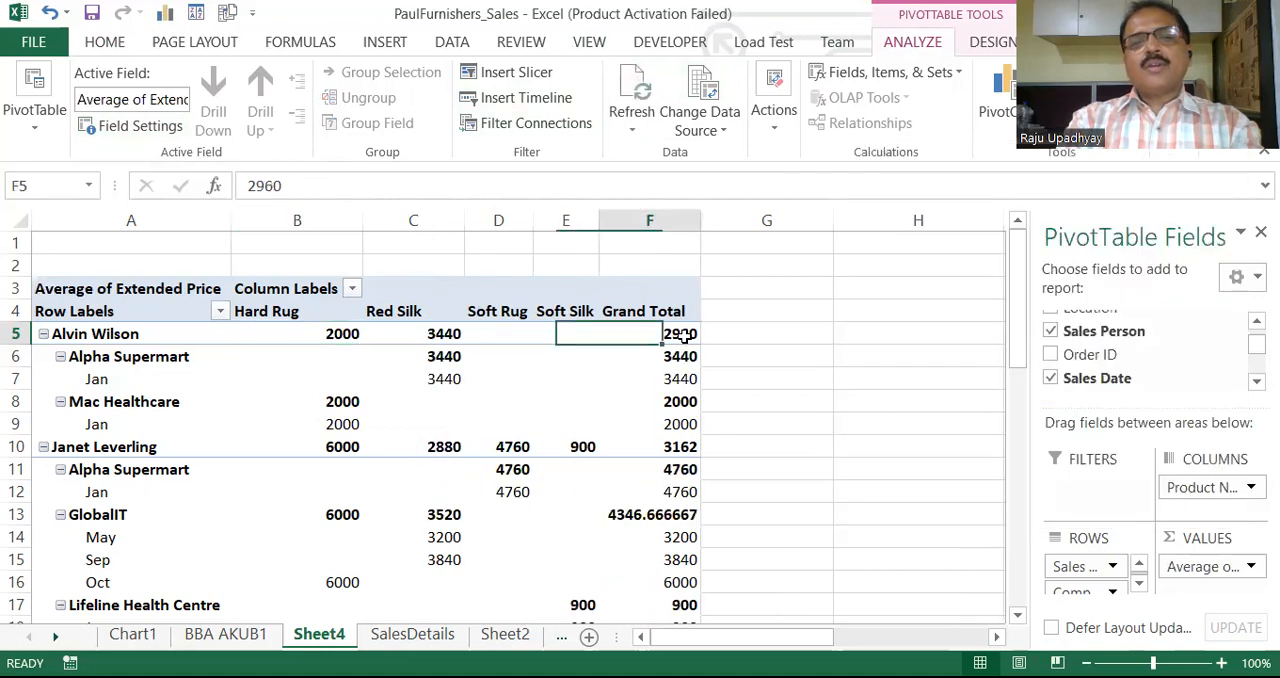
left_click(684, 357)
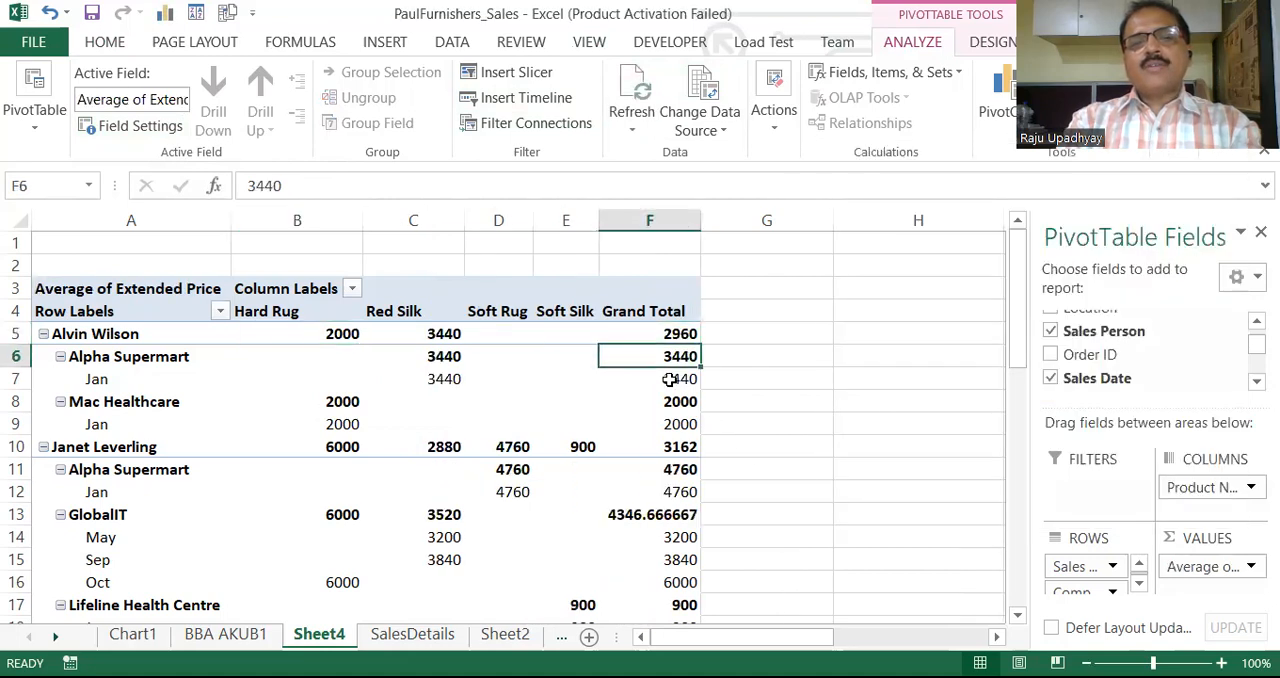
left_click(669, 379)
left_click_drag(647, 411, 652, 378)
left_click(652, 378)
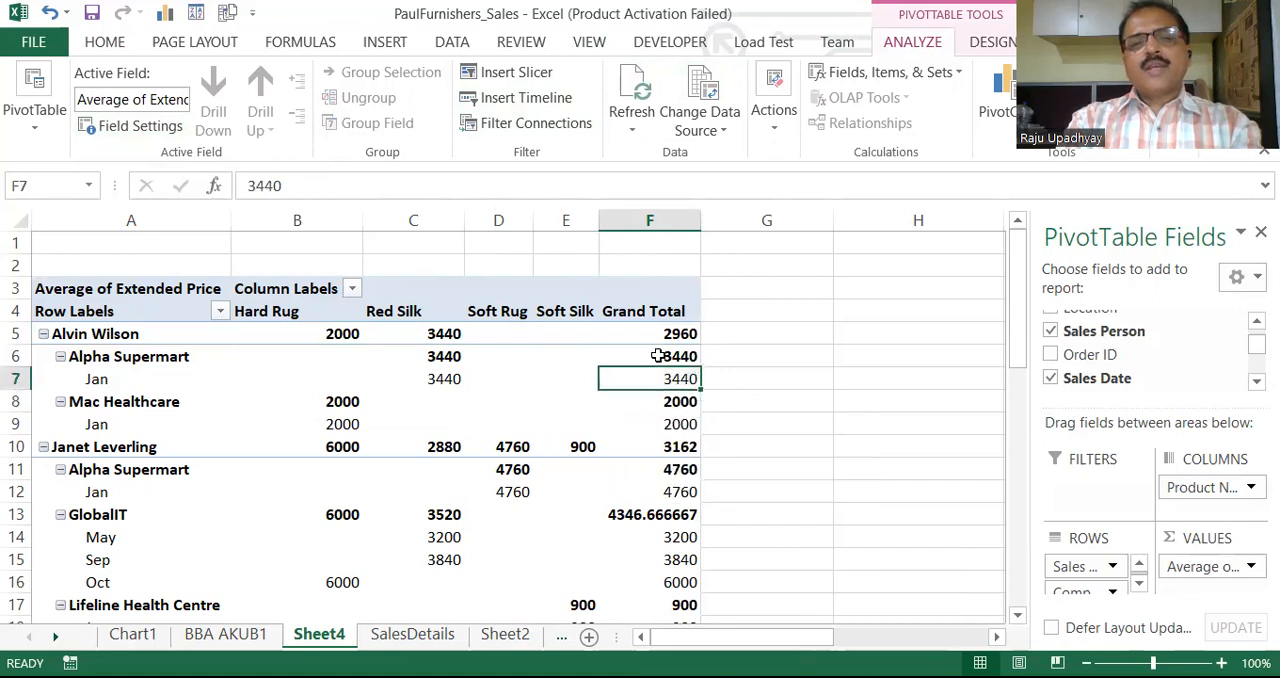
left_click(657, 356)
left_click(660, 333)
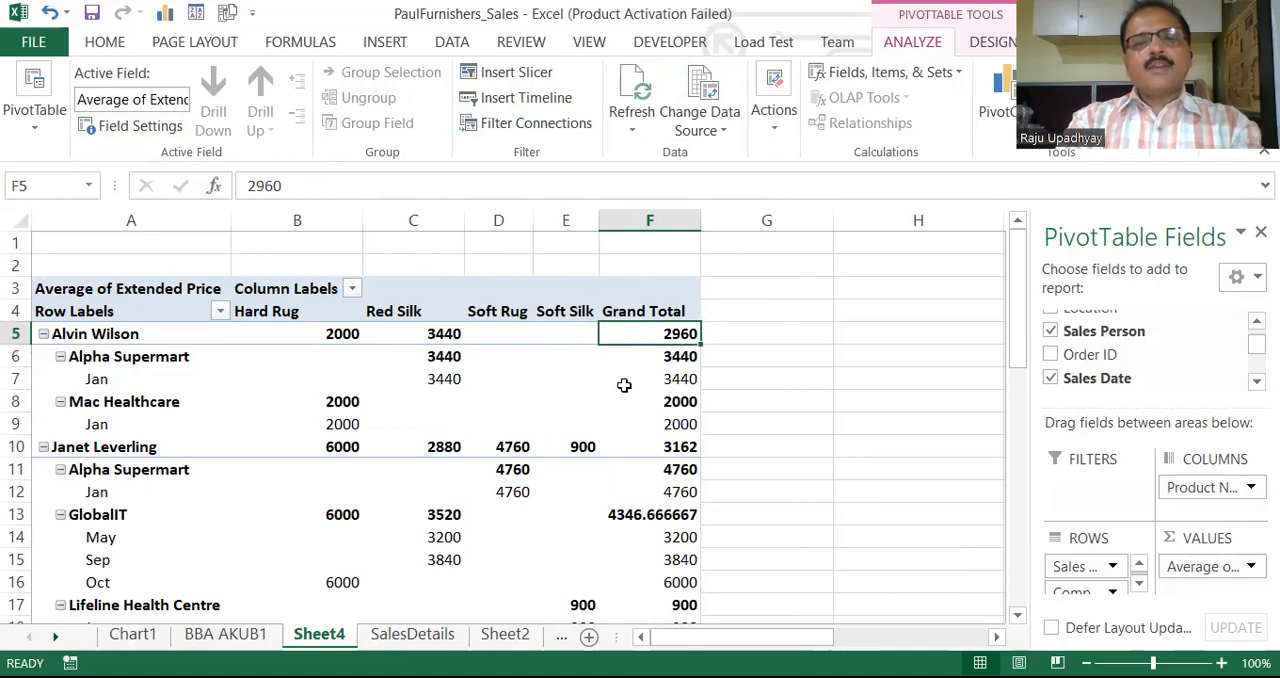
mouse_move(660, 336)
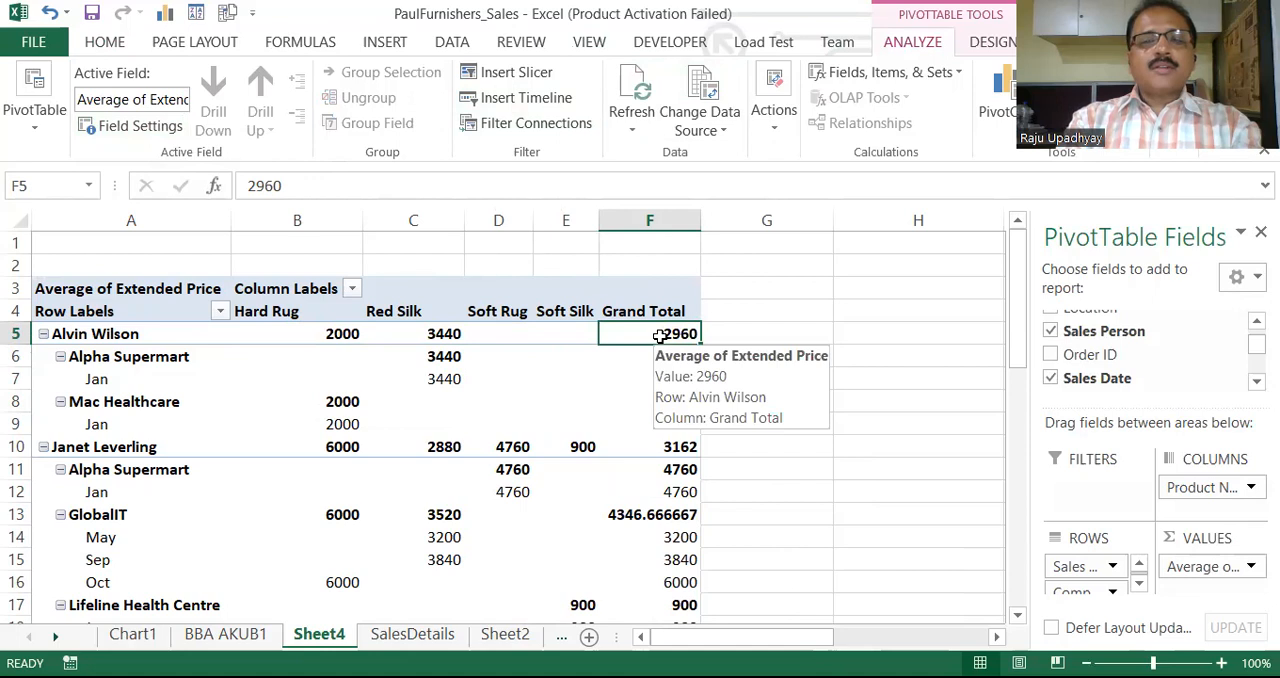
Set the Extended Price value field to summarize by Sum
left_click(343, 334)
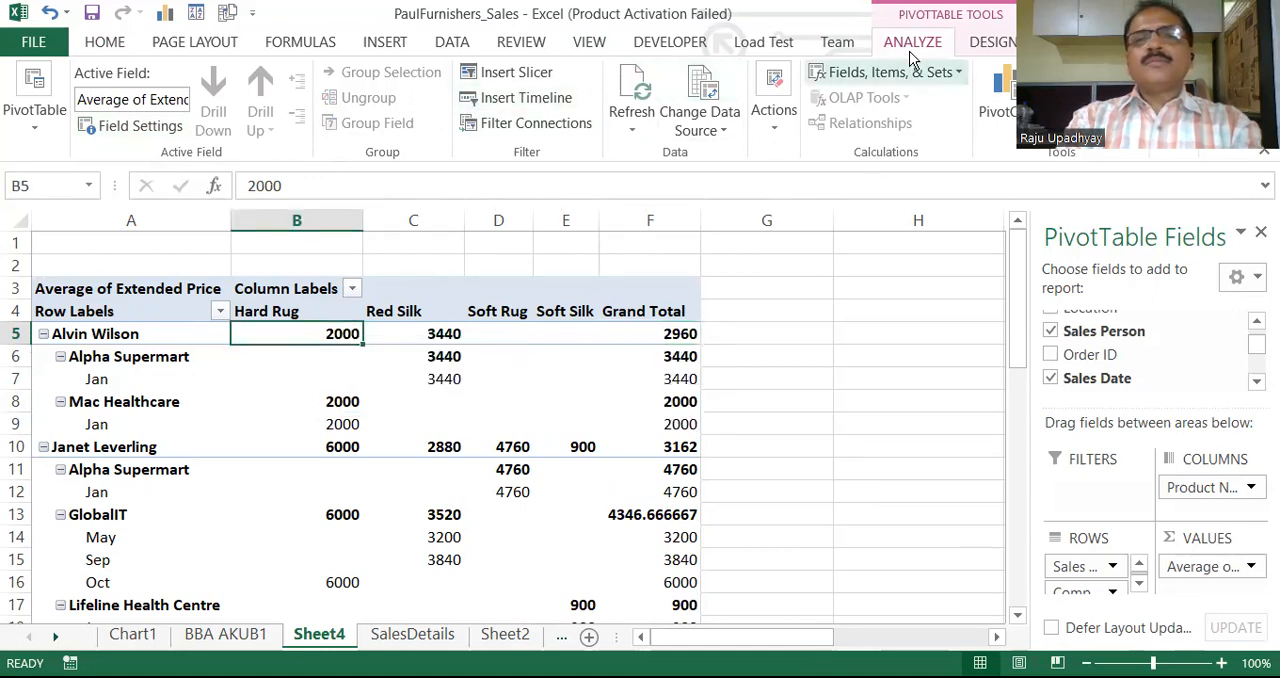
left_click(120, 126)
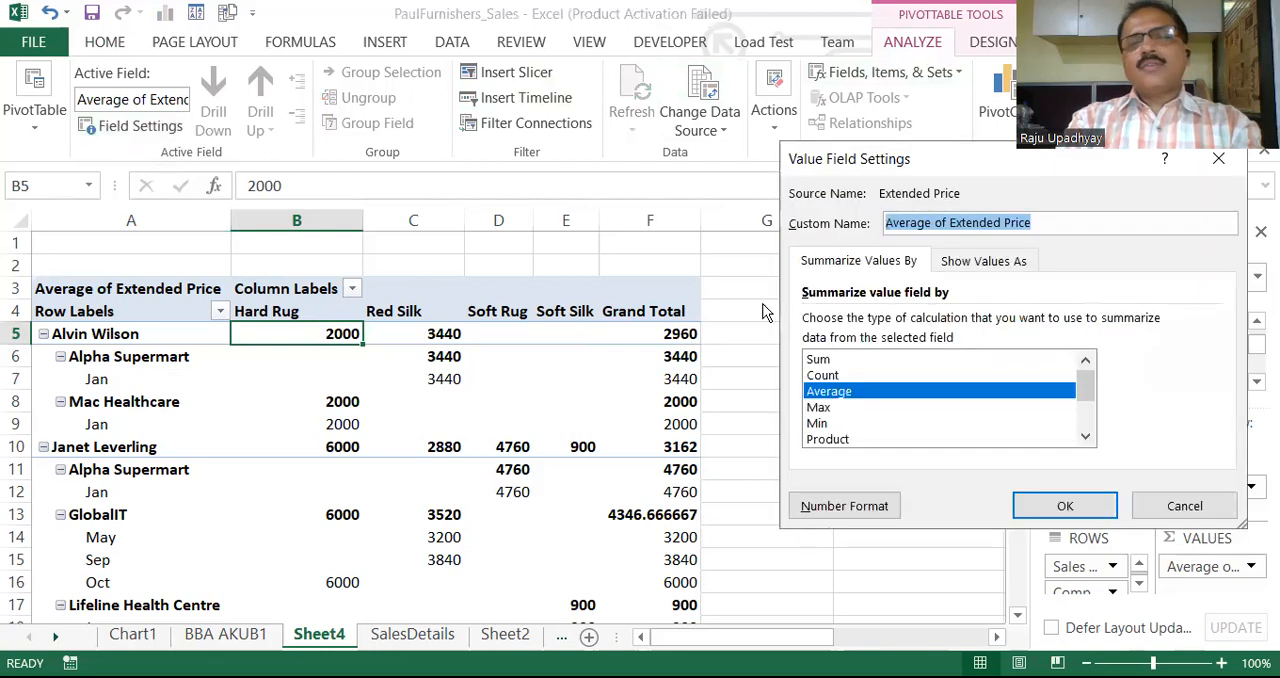
left_click(824, 361)
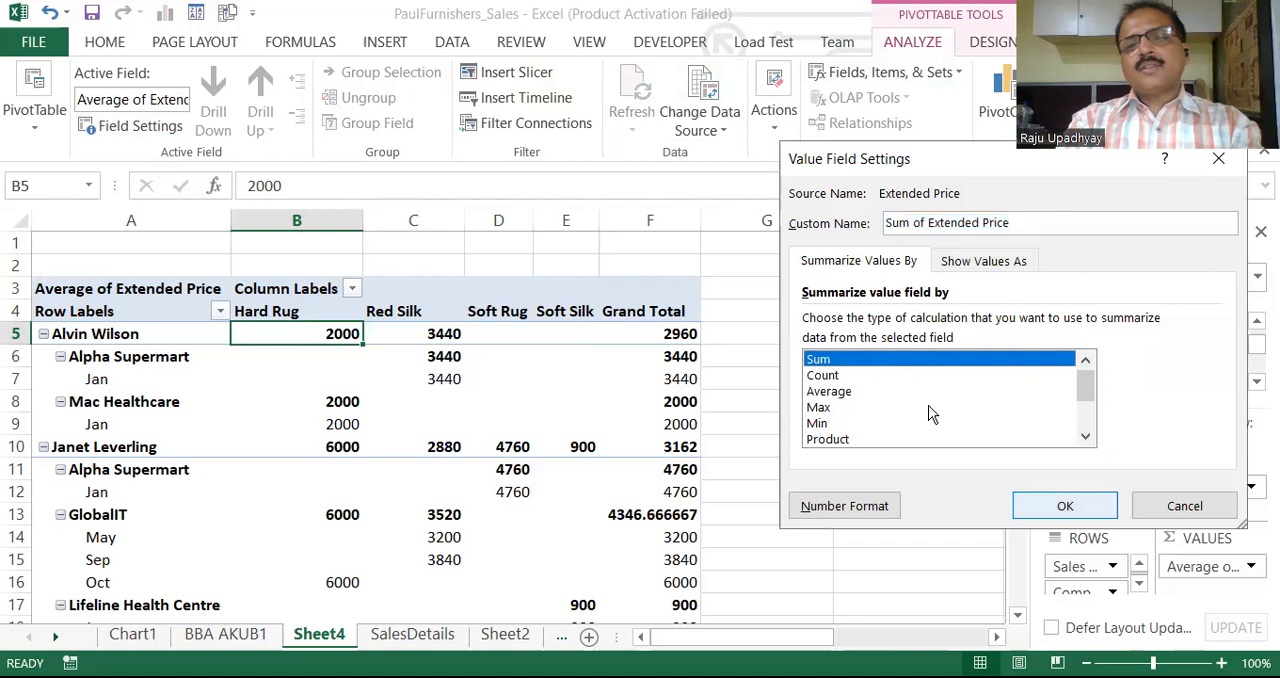
key("Return")
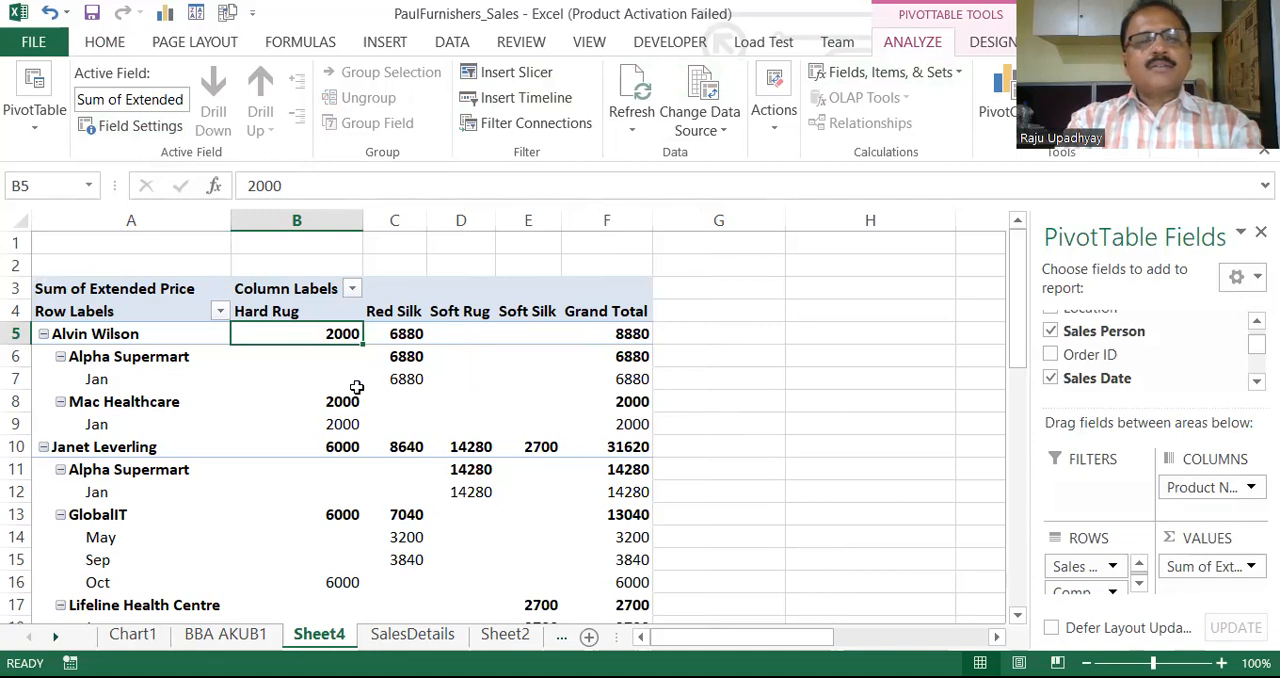
Group the Sales Date row field by Days in addition to Months and Years
left_click(96, 380)
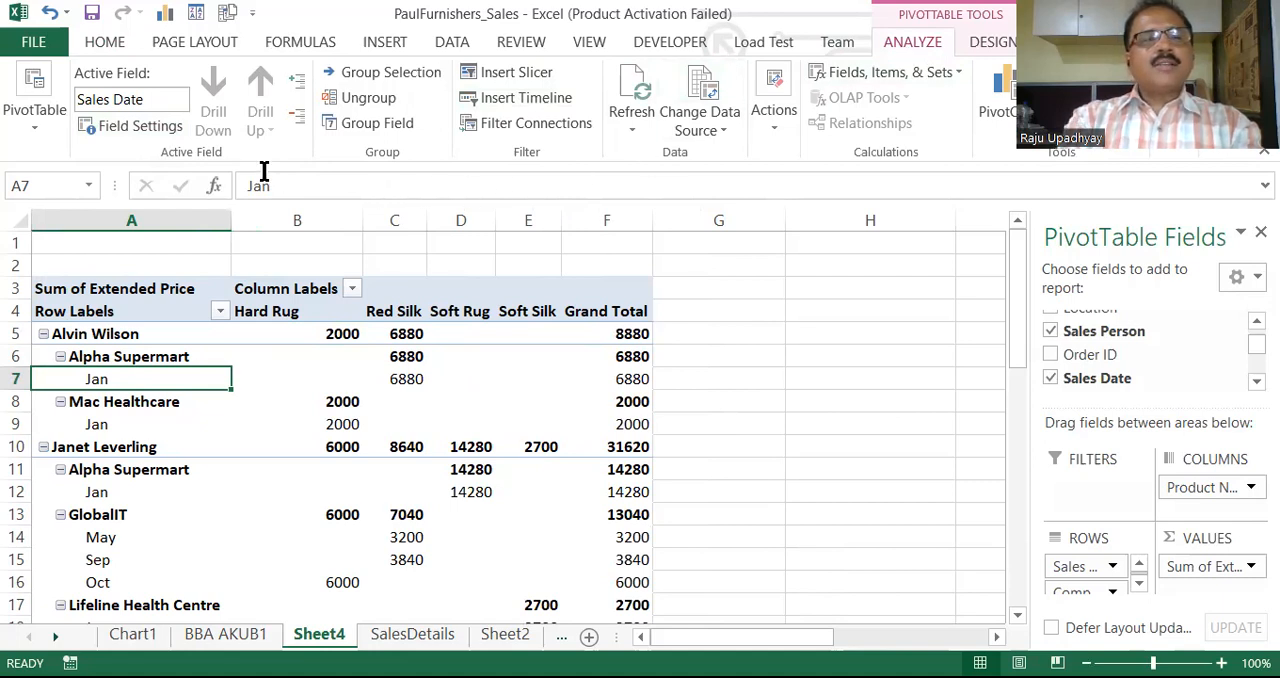
left_click(369, 132)
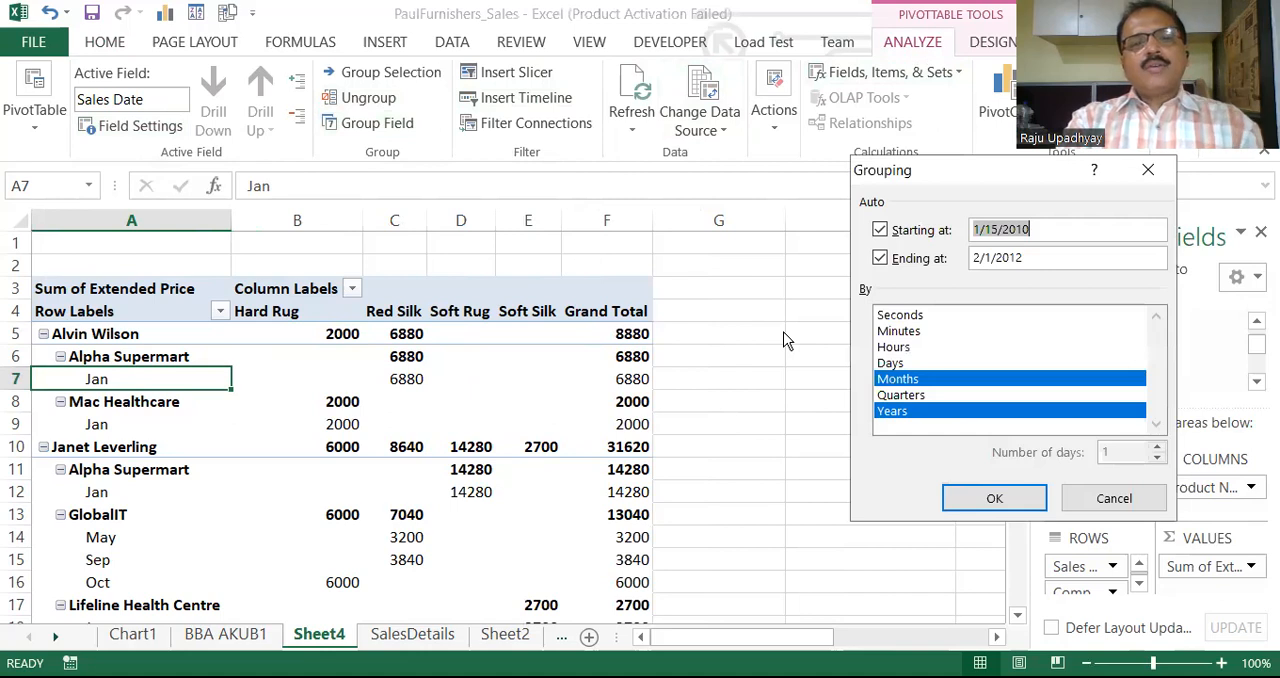
left_click(903, 364)
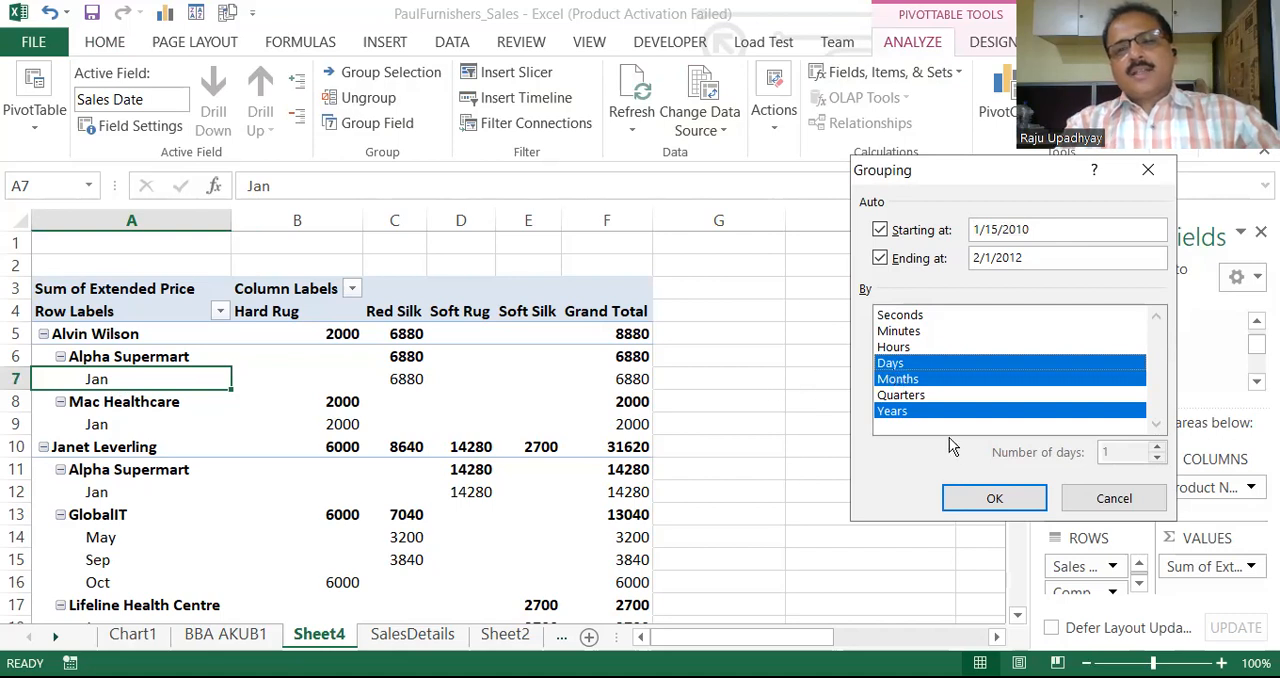
left_click(988, 497)
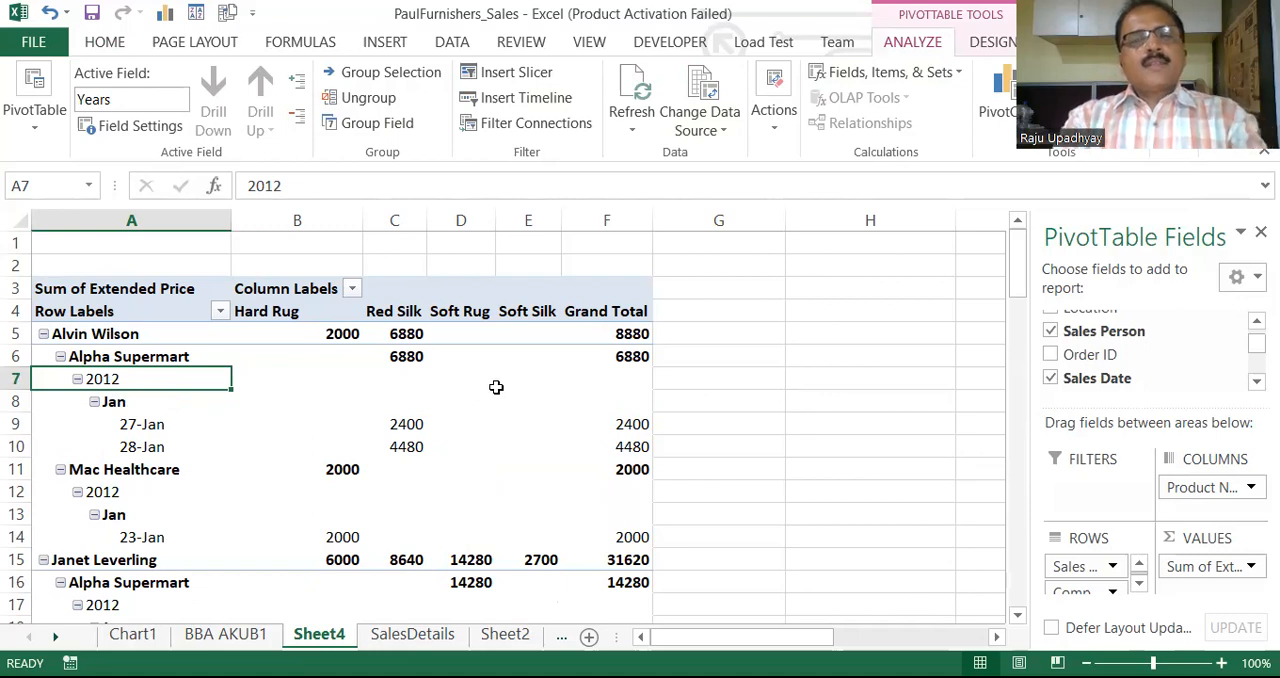
Insert a Company Name slicer for the pivot table and place it beside the table over columns G and H
left_click(121, 355)
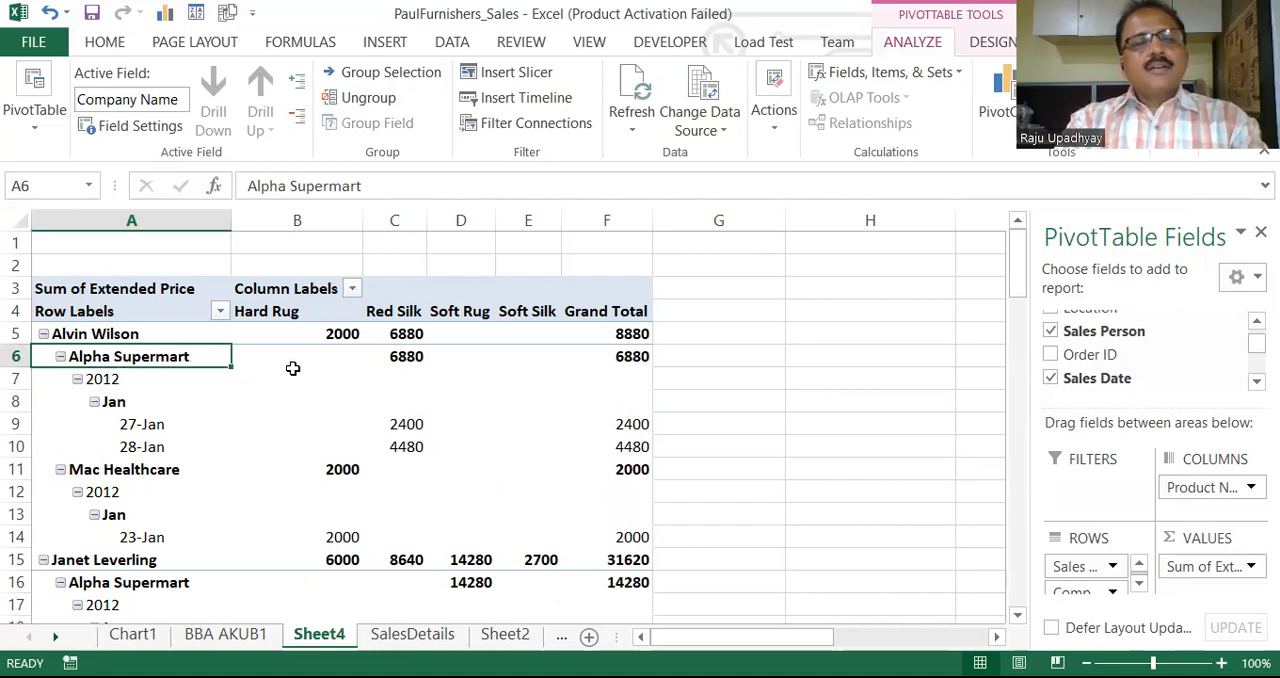
left_click(408, 364)
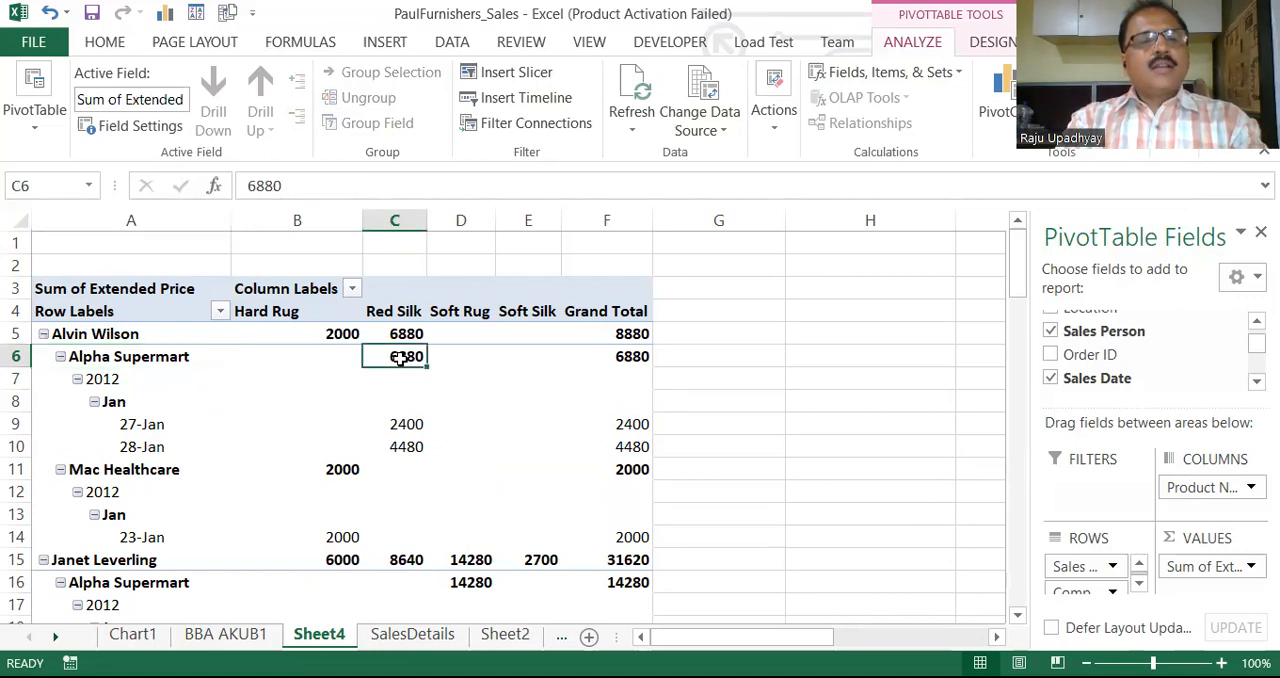
mouse_move(388, 357)
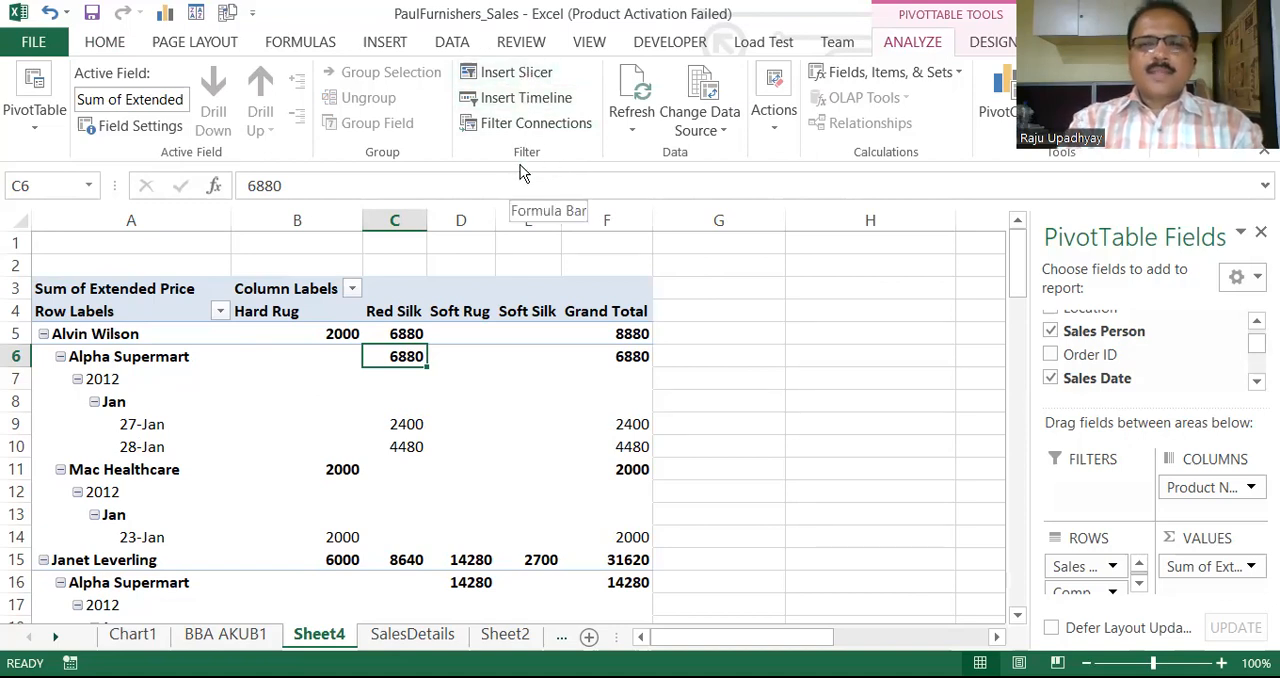
left_click(516, 75)
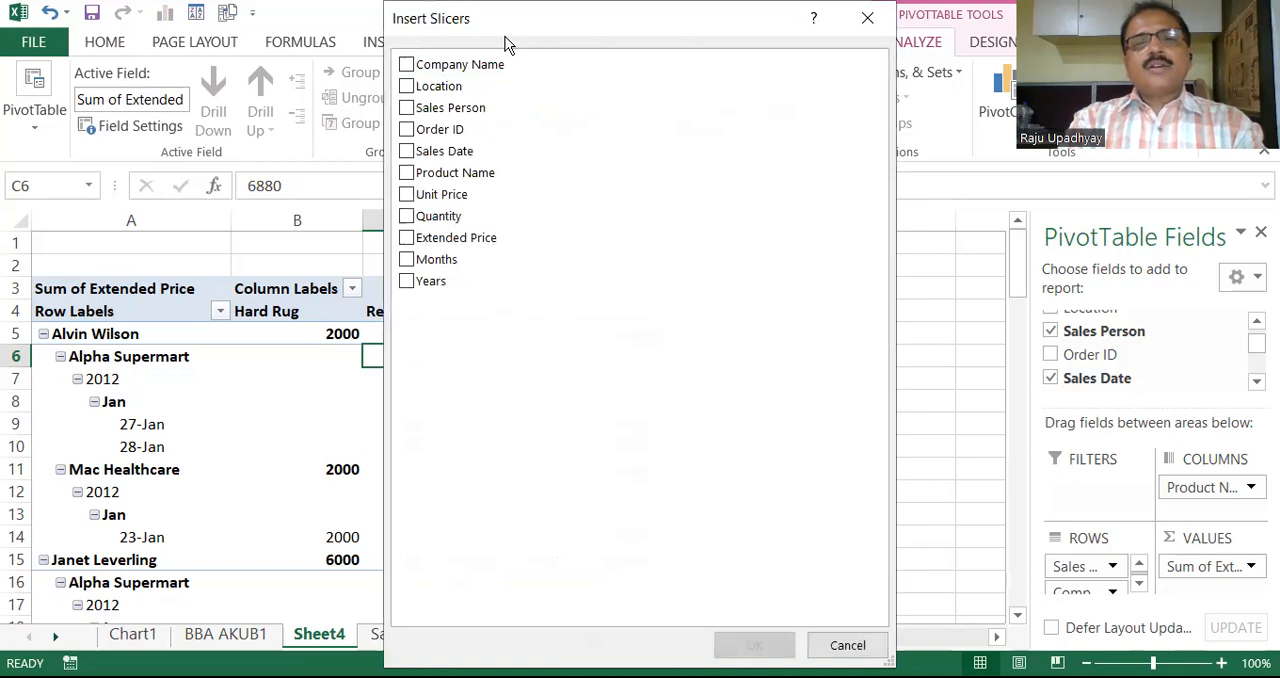
left_click_drag(505, 36, 818, 131)
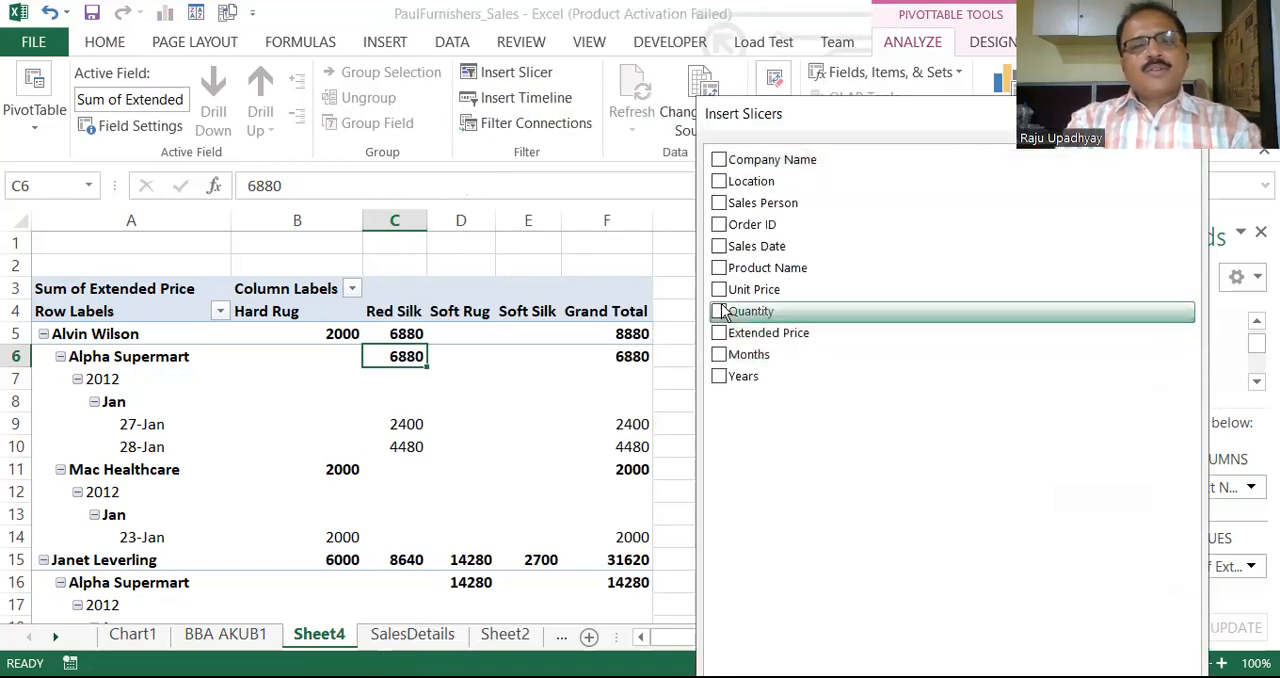
left_click(719, 161)
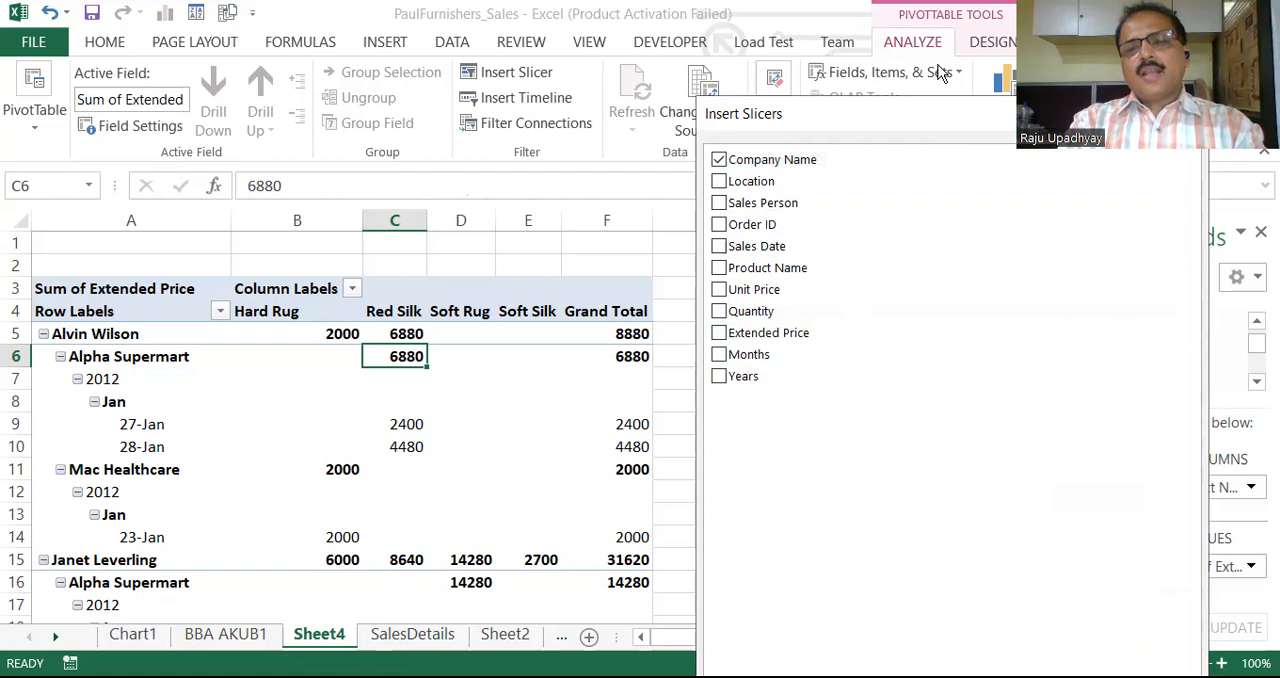
left_click_drag(952, 123, 941, 74)
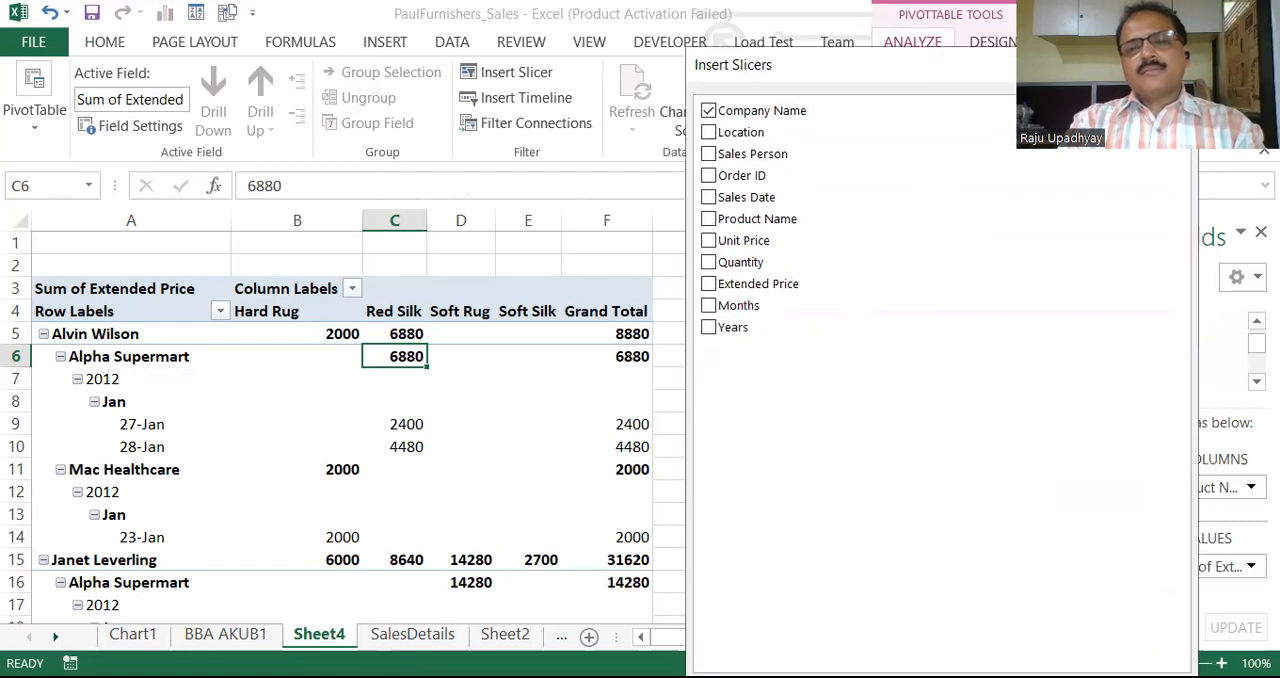
key("Return")
left_click_drag(526, 298, 846, 287)
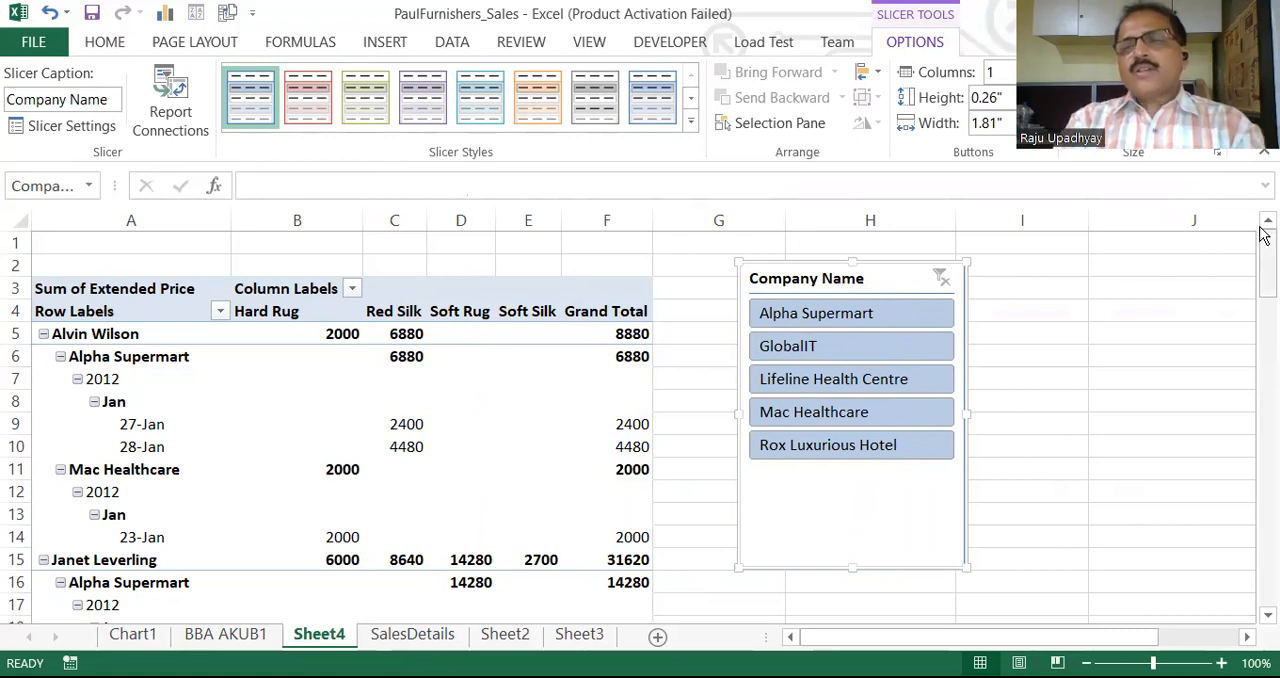
scroll(1263, 234, "down", 20)
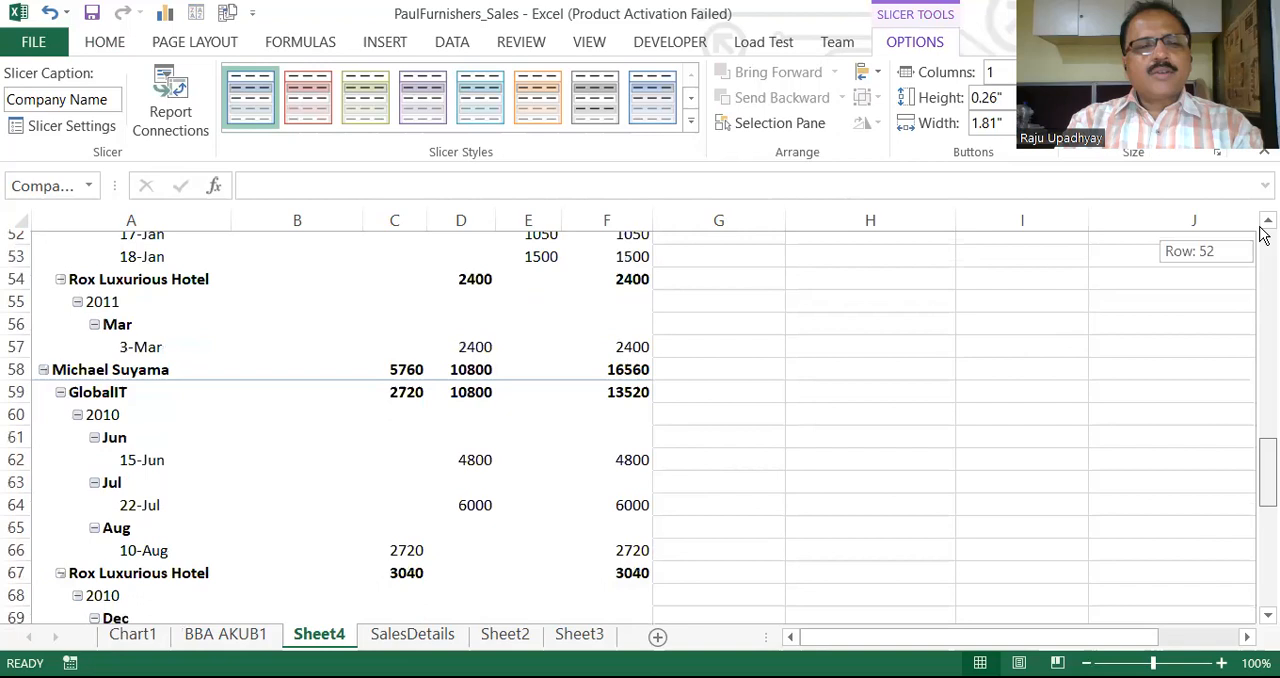
scroll(1263, 234, "down", 3)
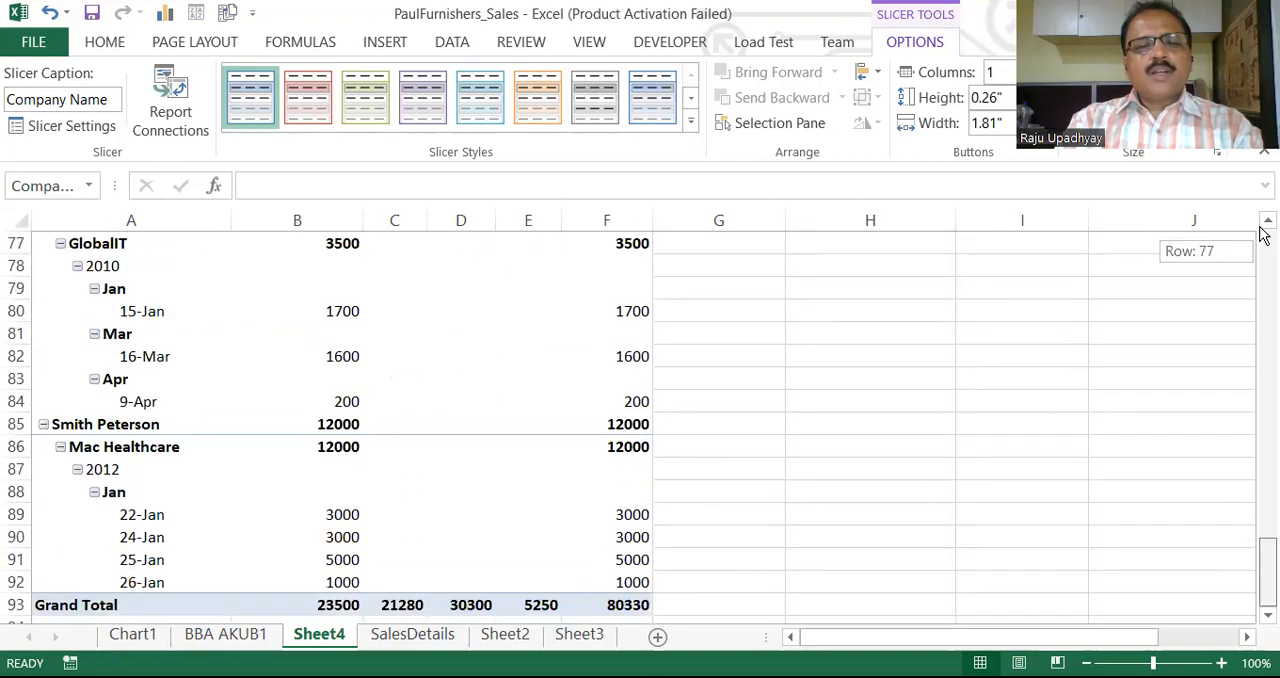
Filter the pivot table to GlobalIT and Mac Healthcare with the Company Name slicer
scroll(1263, 234, "up", 20)
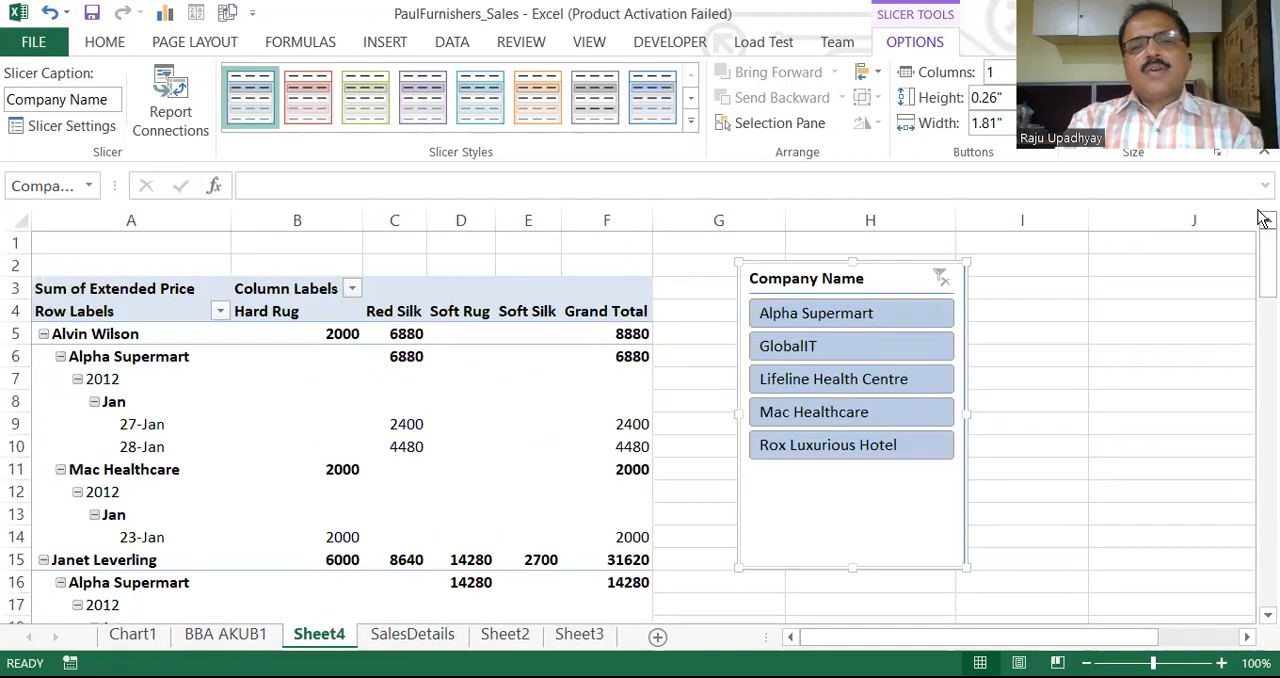
left_click(849, 350)
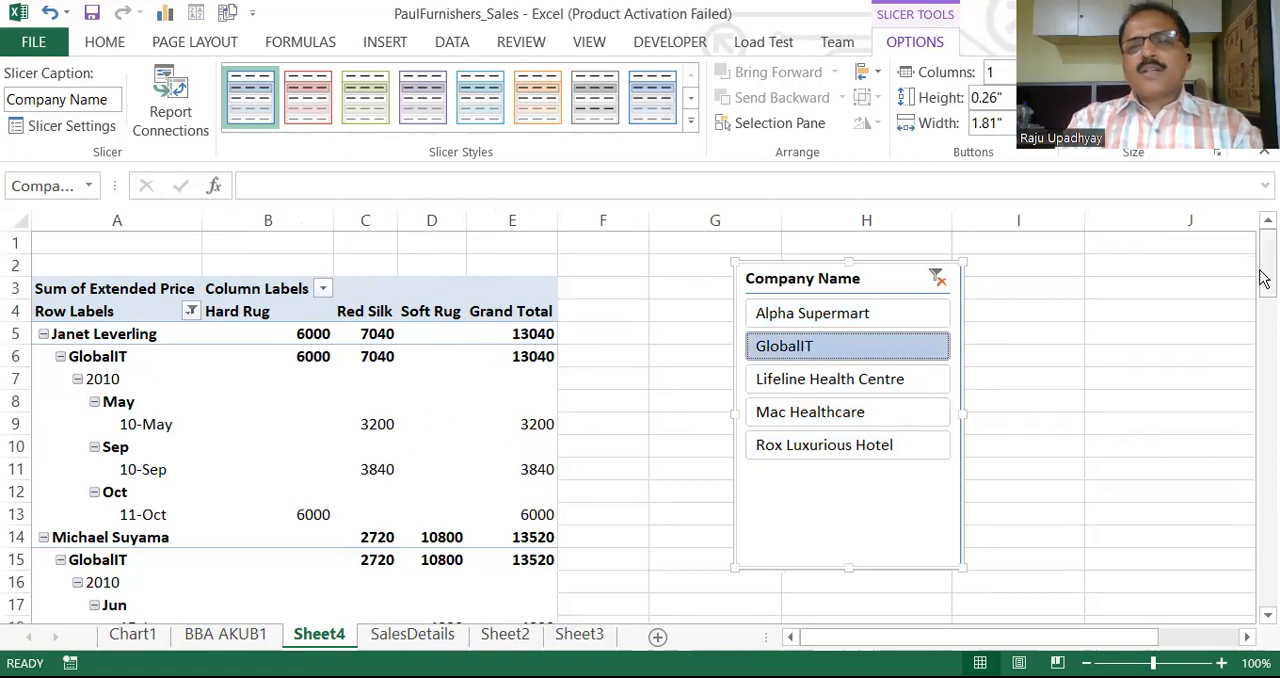
left_click_drag(1263, 275, 1263, 217)
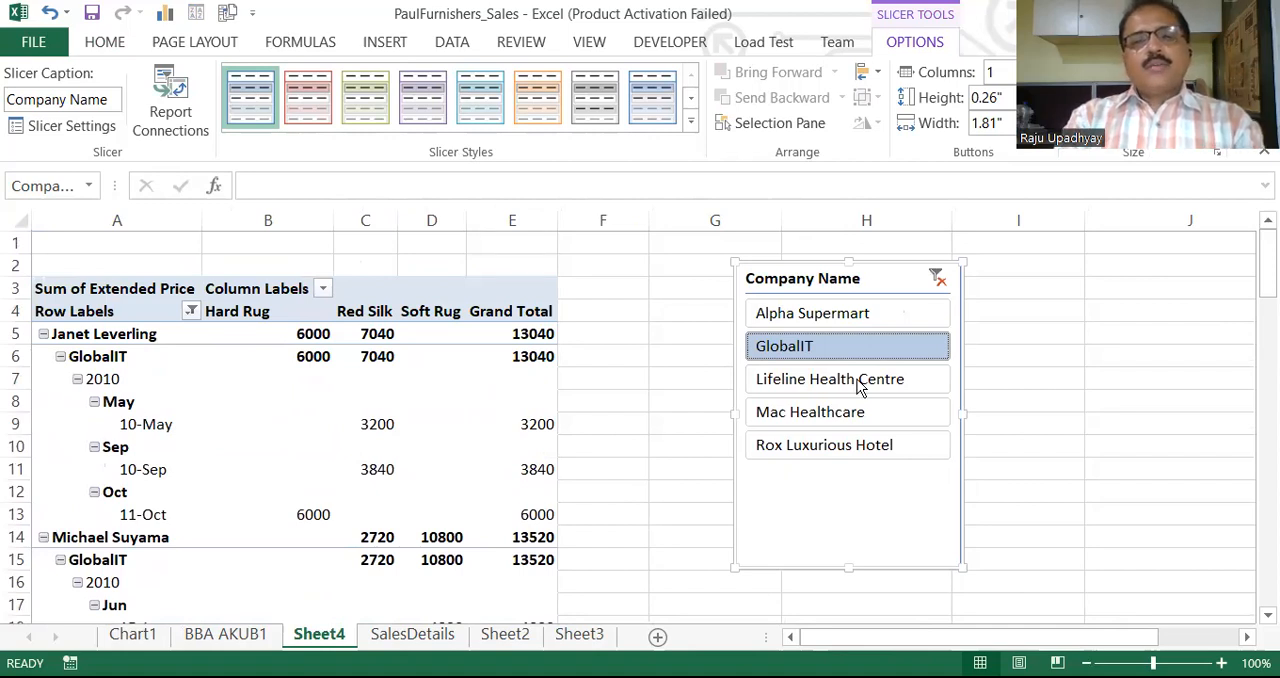
left_click(820, 412, "ctrl")
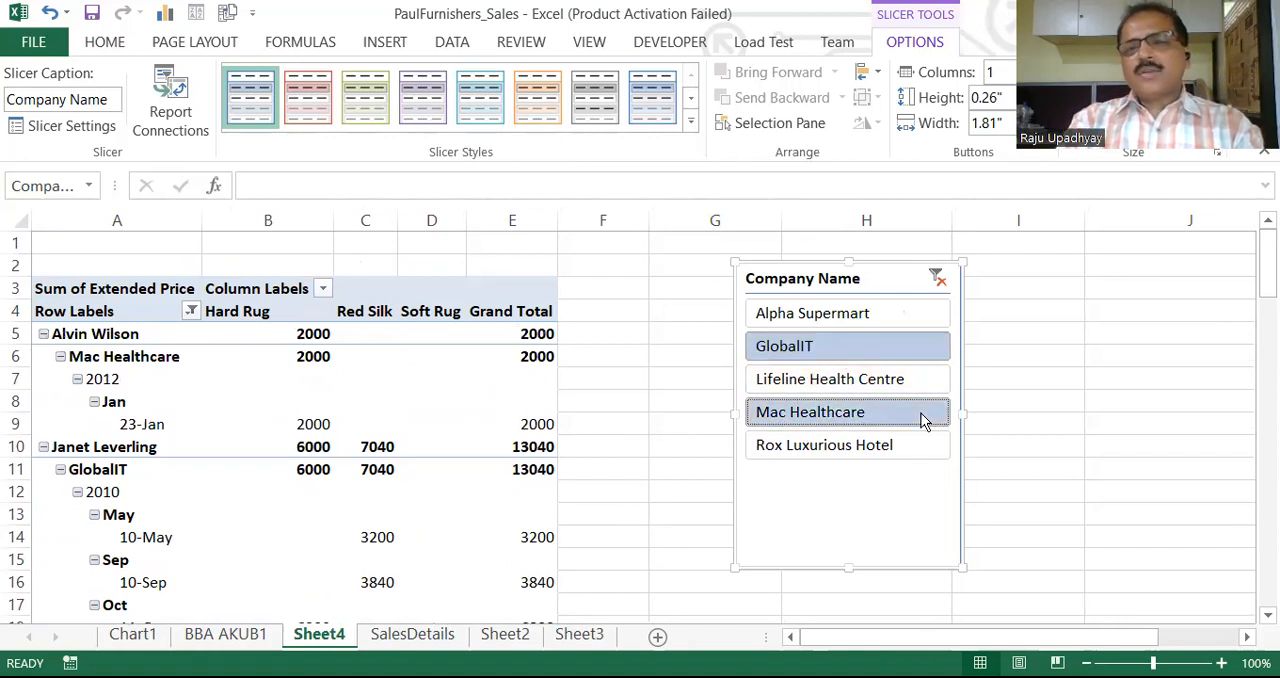
left_click_drag(1262, 255, 1262, 259)
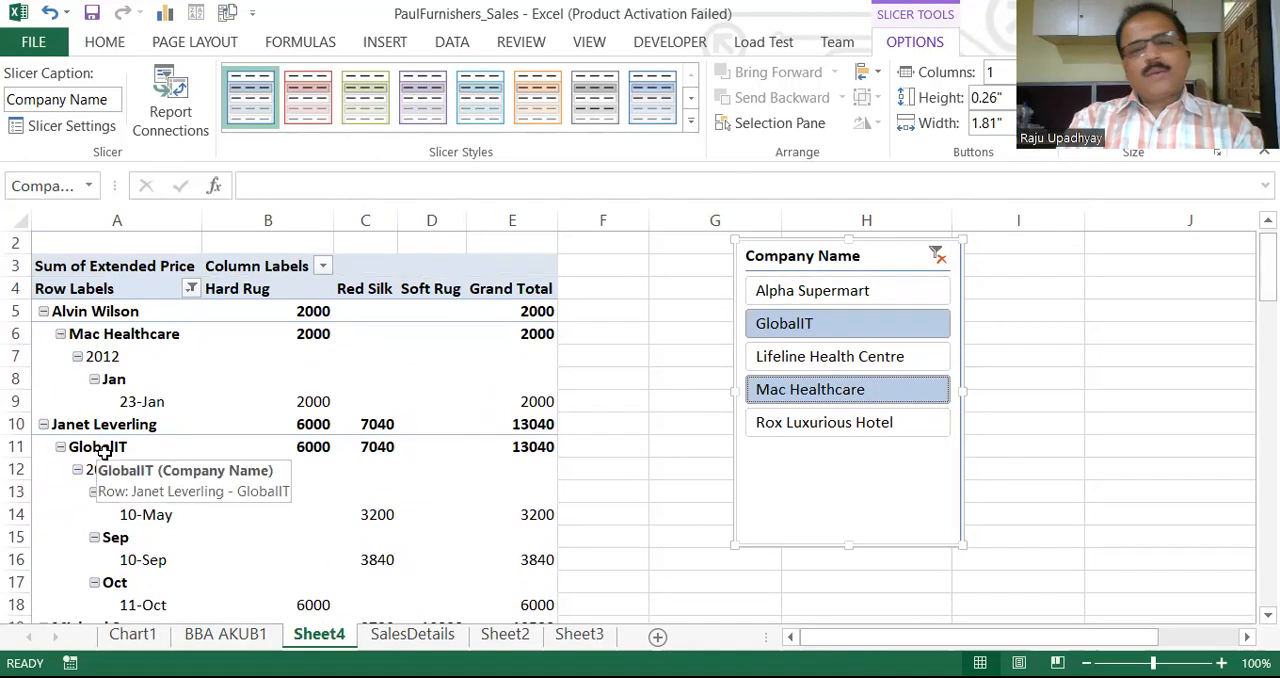
Move the Company Name slicer closer to the pivot table and insert a Years slicer placed beside it
left_click_drag(795, 259, 667, 262)
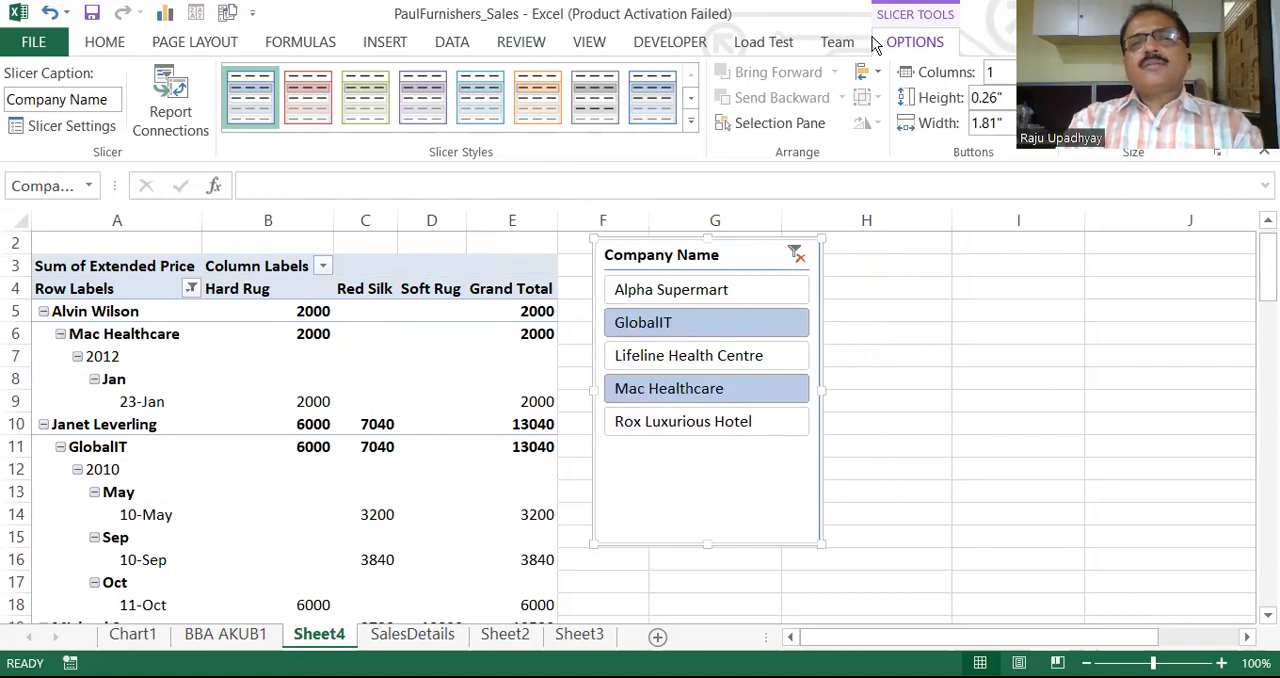
left_click(390, 405)
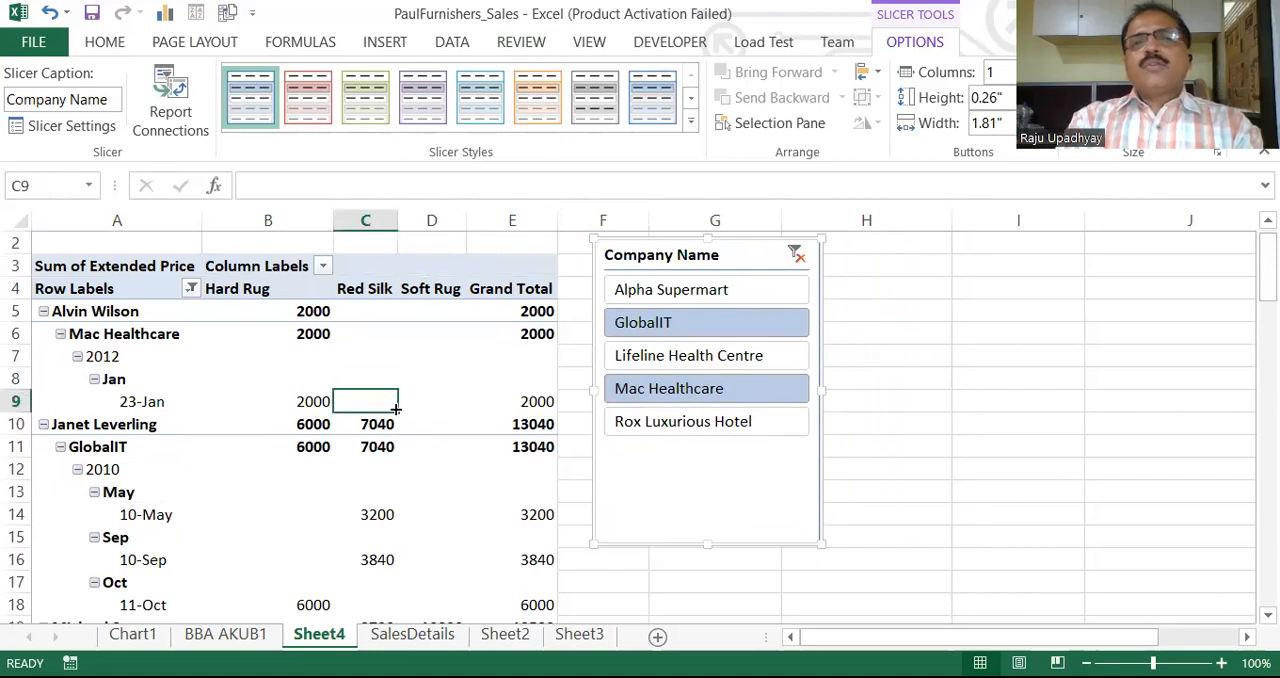
left_click(900, 44)
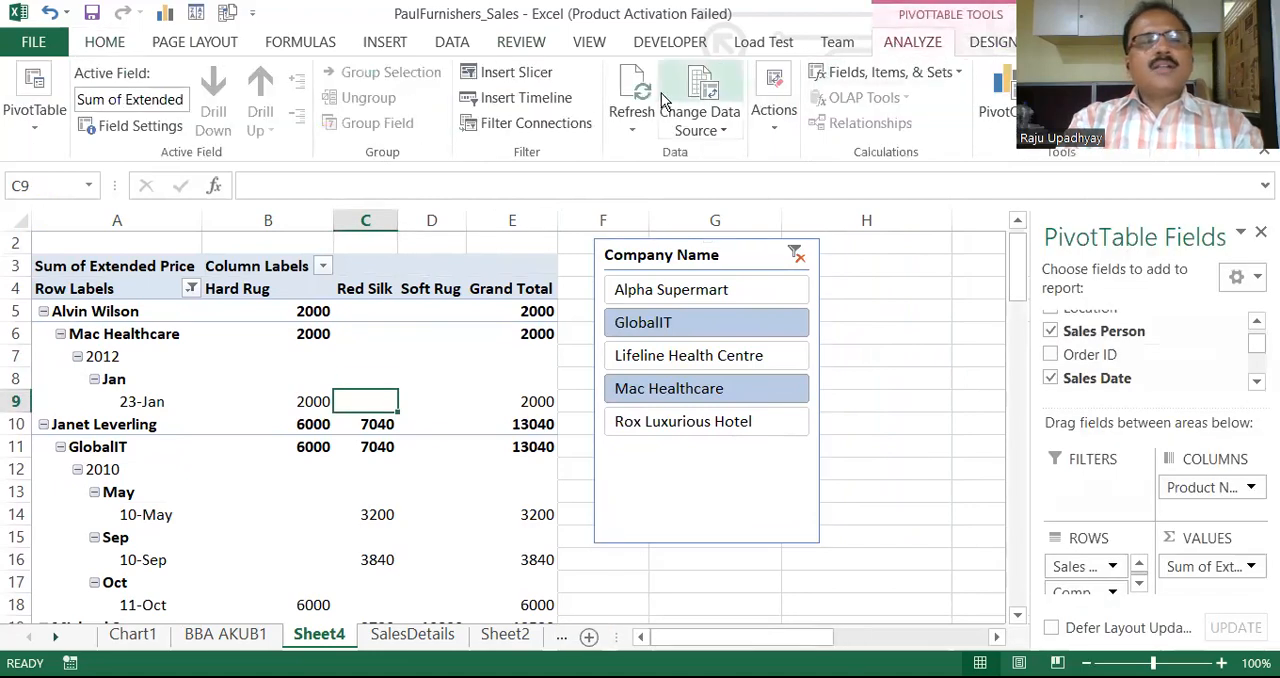
left_click(516, 72)
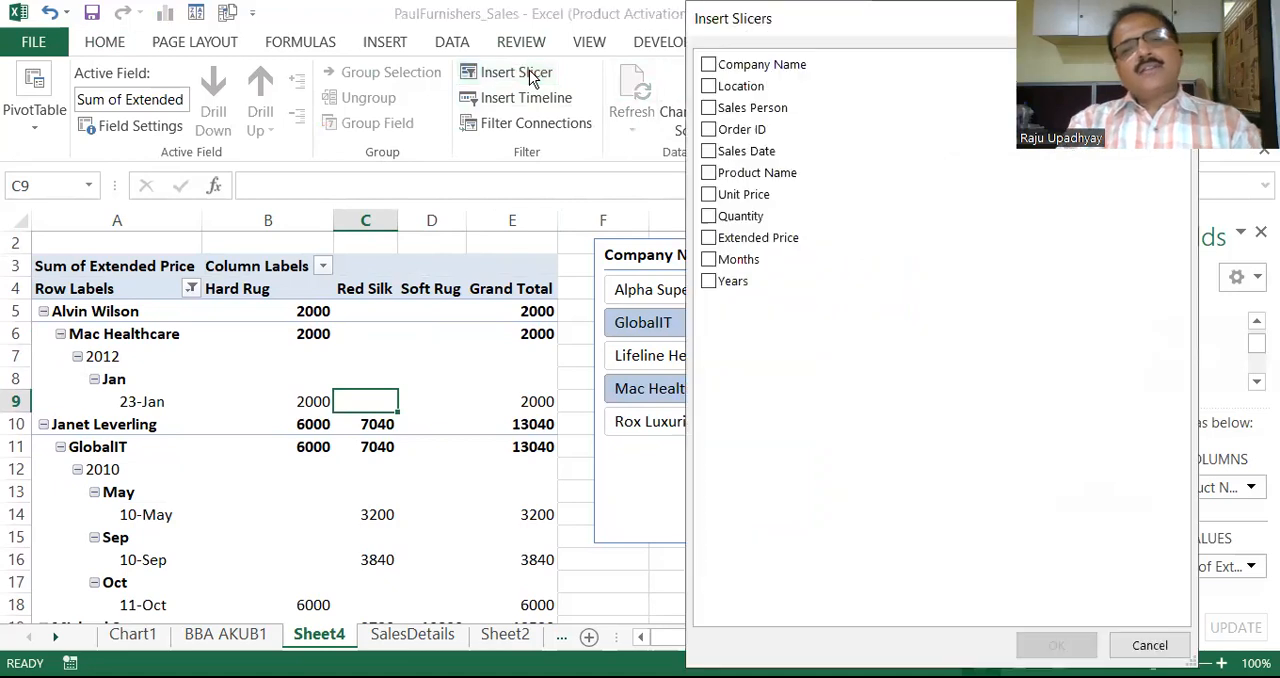
left_click(710, 282)
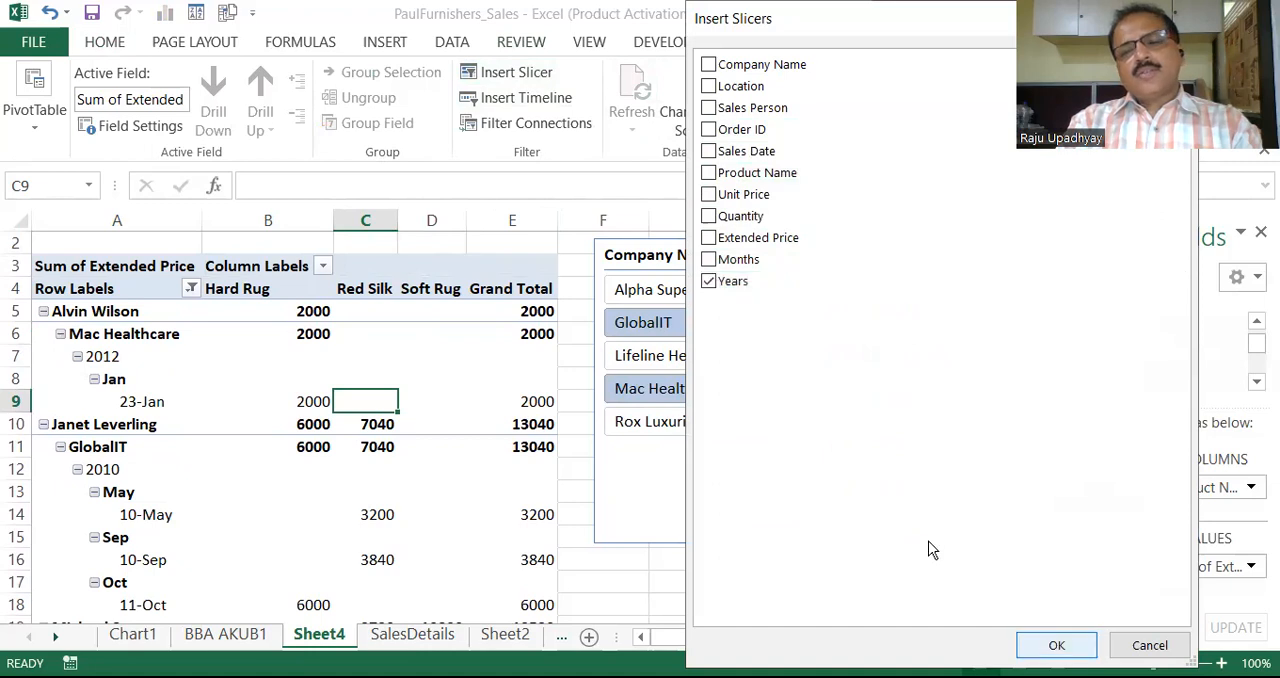
left_click(1056, 645)
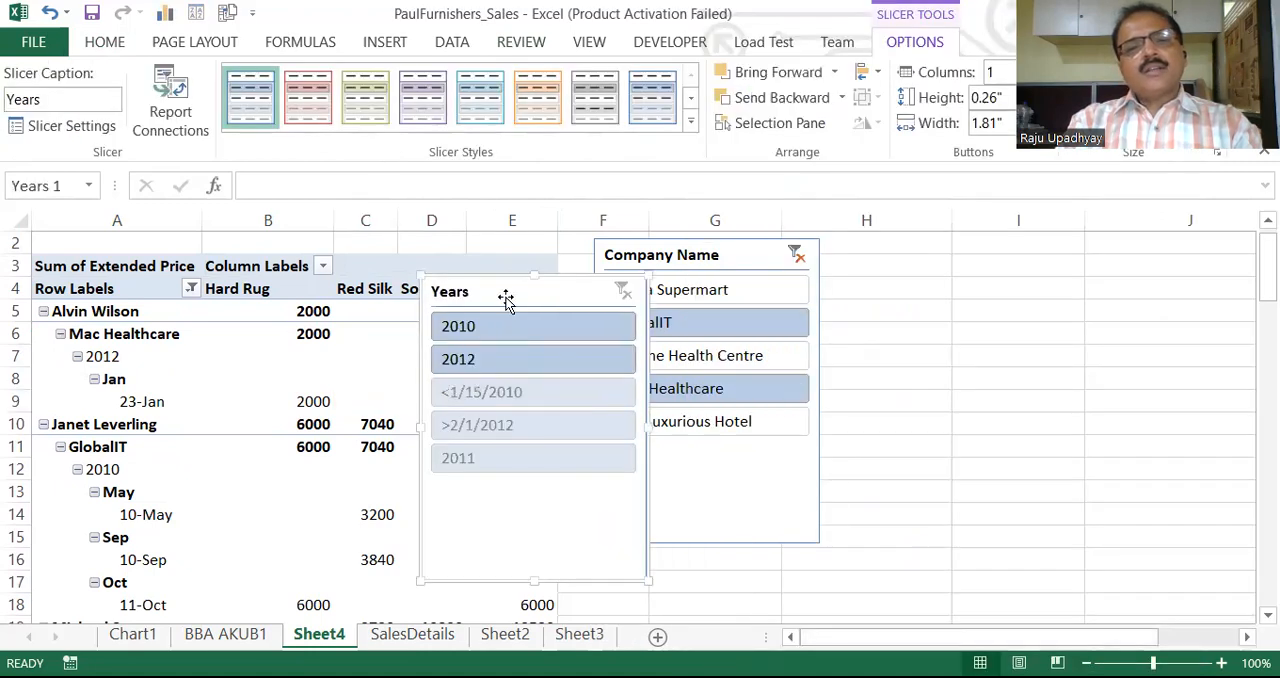
left_click_drag(503, 289, 638, 285)
left_click_drag(746, 250, 909, 278)
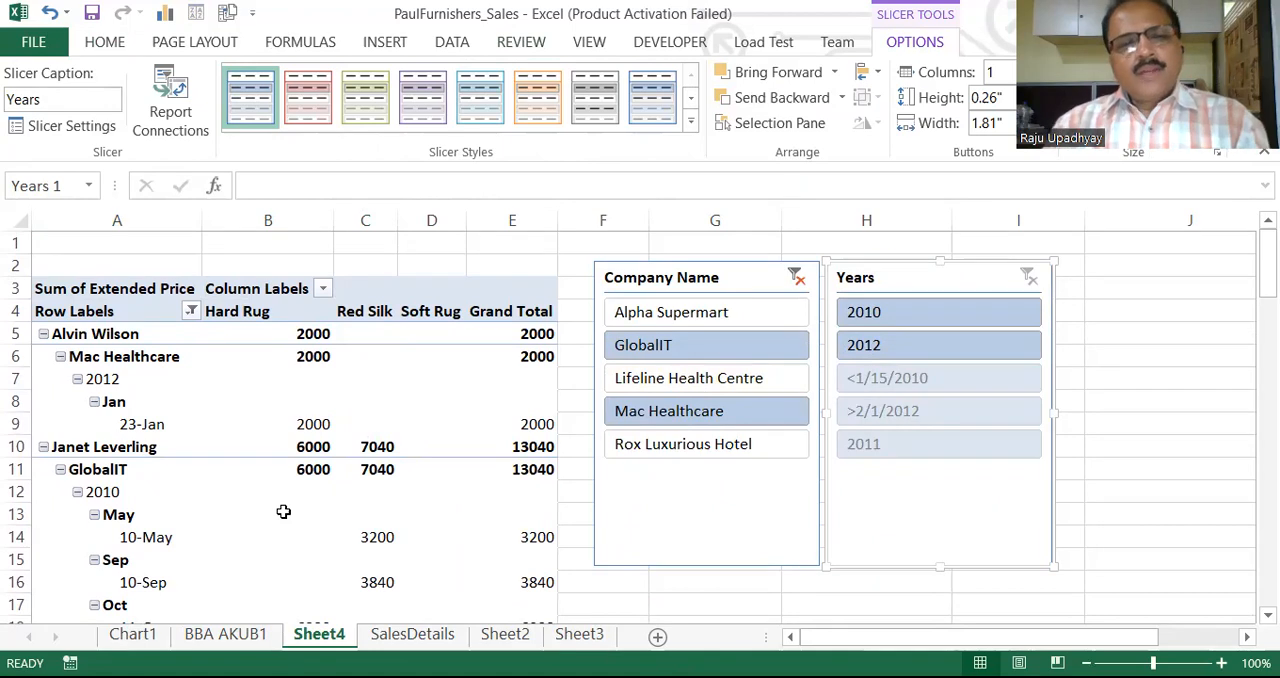
Filter the pivot table to the year 2010 with the Years slicer
mouse_move(283, 512)
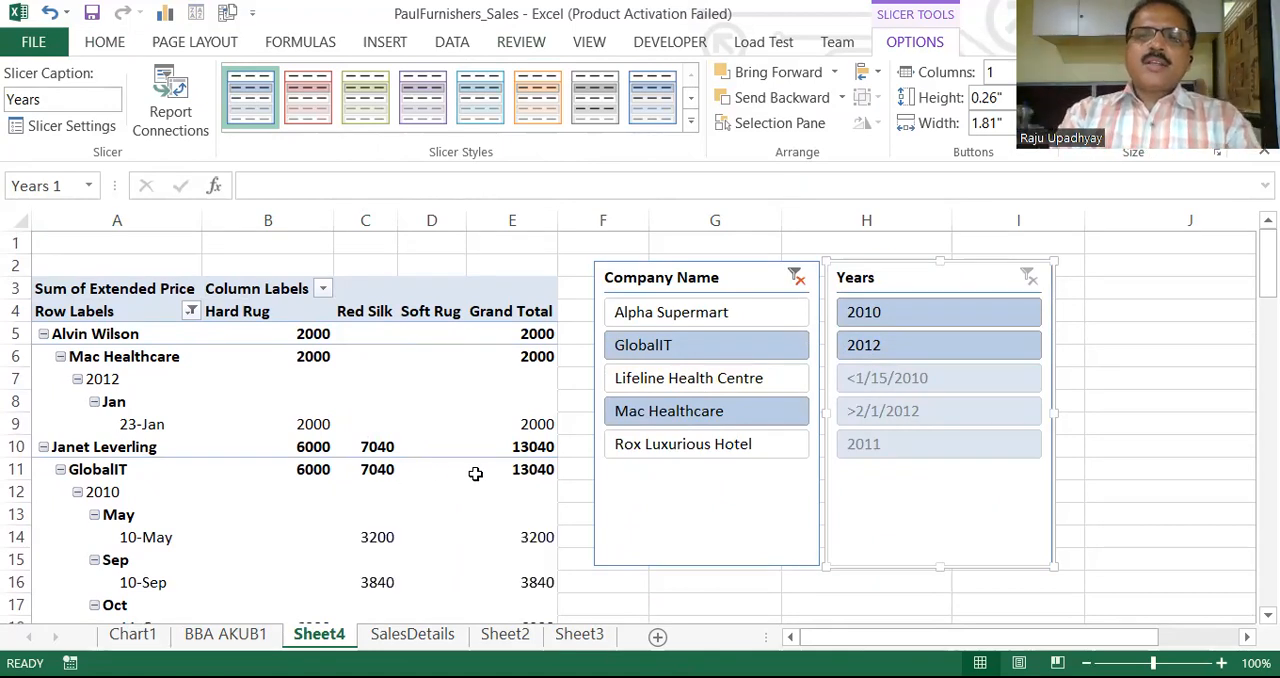
left_click(885, 312)
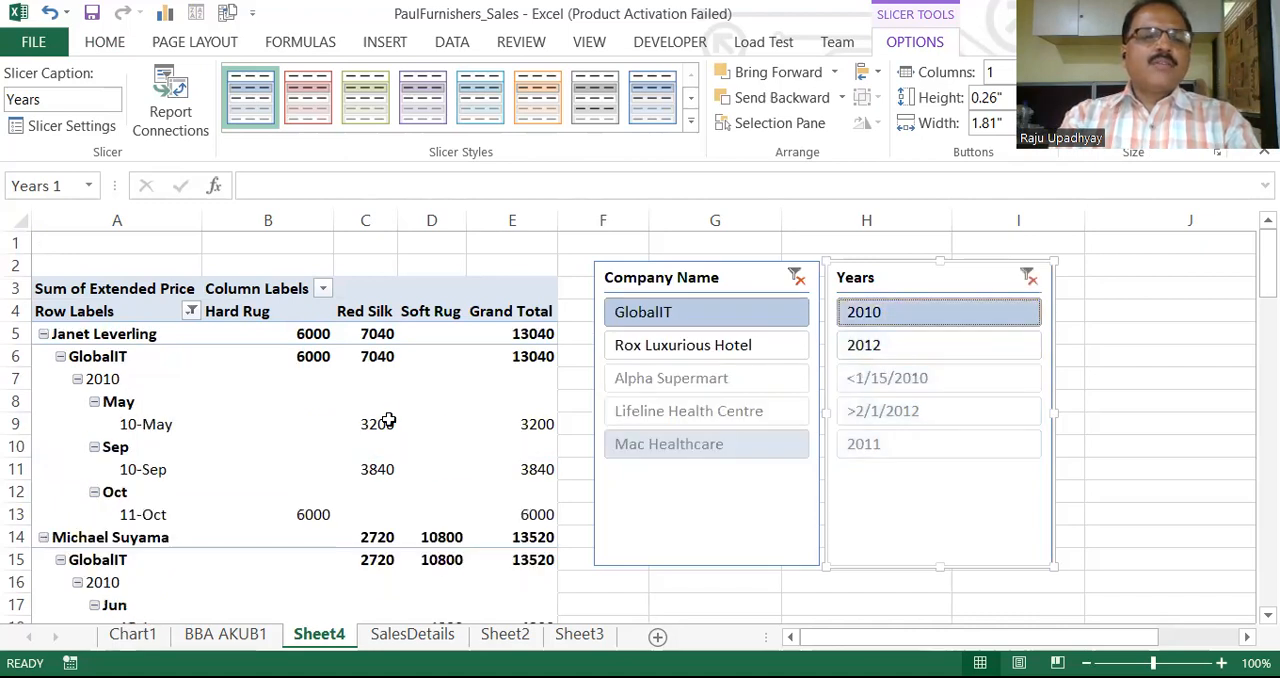
mouse_move(1263, 253)
left_mouse_down()
mouse_move(1263, 380)
mouse_move(1263, 253)
left_mouse_up()
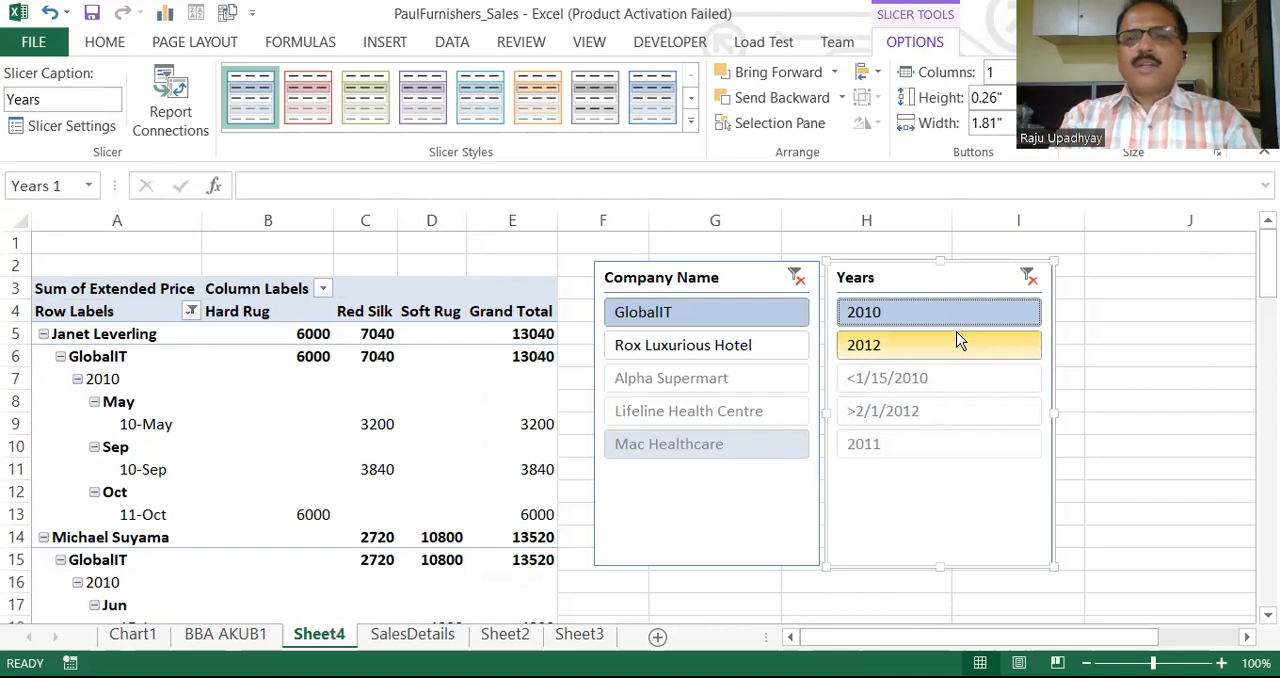
Switch the Company Name slicer selection to Rox Luxurious Hotel only
left_click(680, 345)
left_click(685, 380)
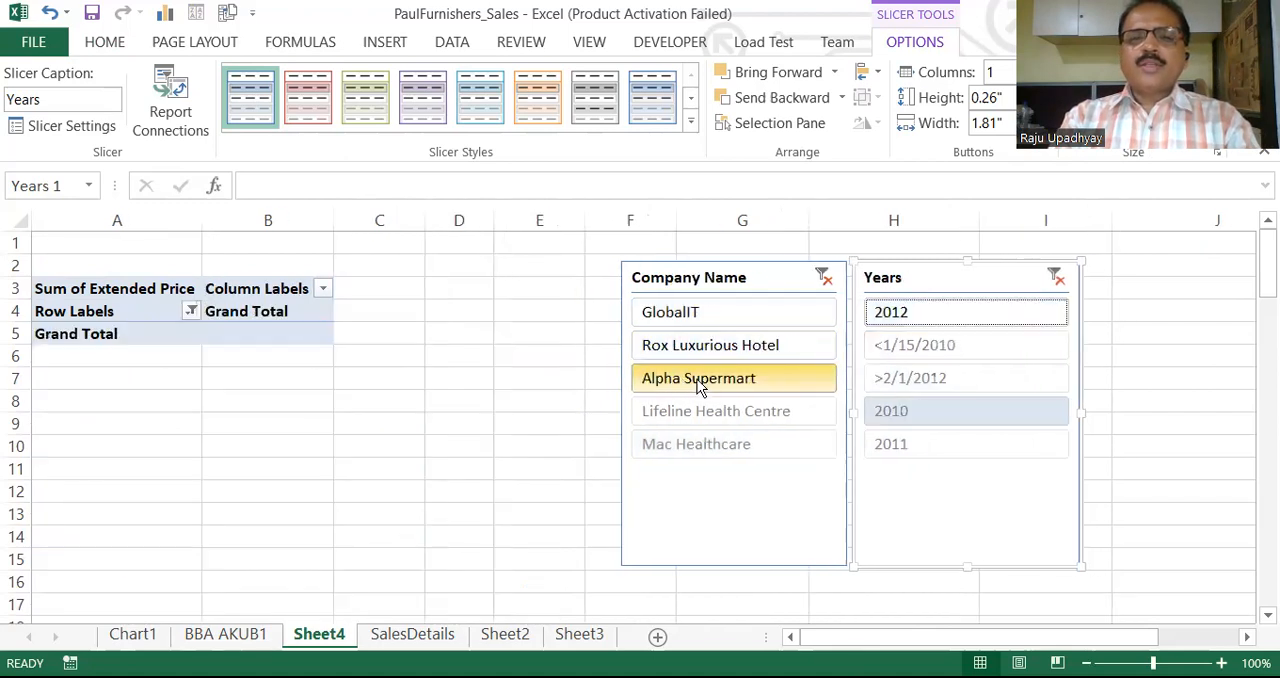
left_click(759, 349)
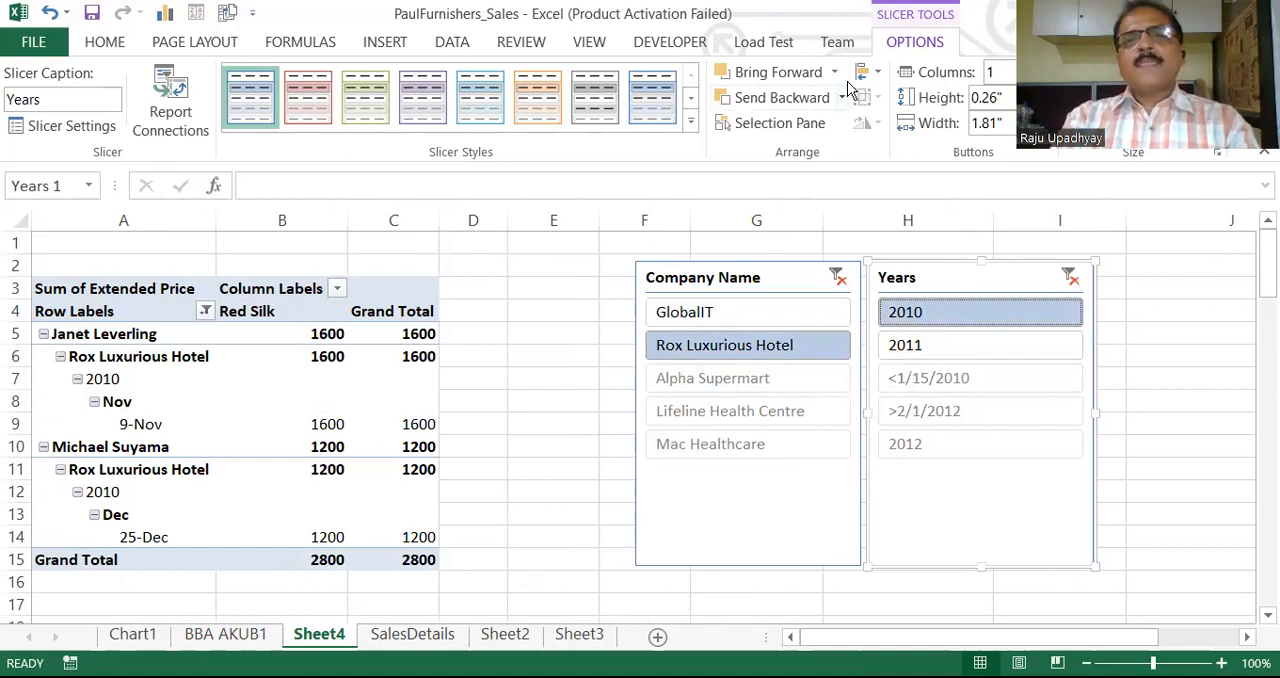
Disconnect the Sheet4 Years slicer from the pivot table in its filter connections, keeping Company Name connected
left_click(331, 366)
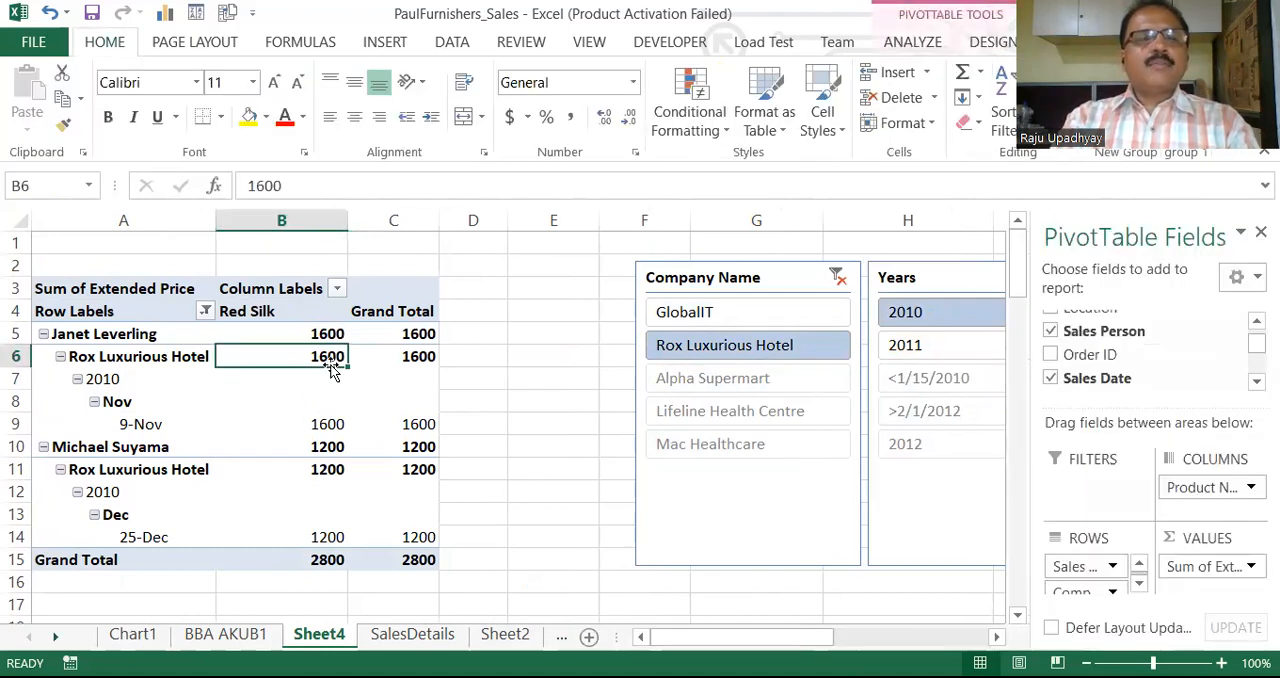
left_click(911, 44)
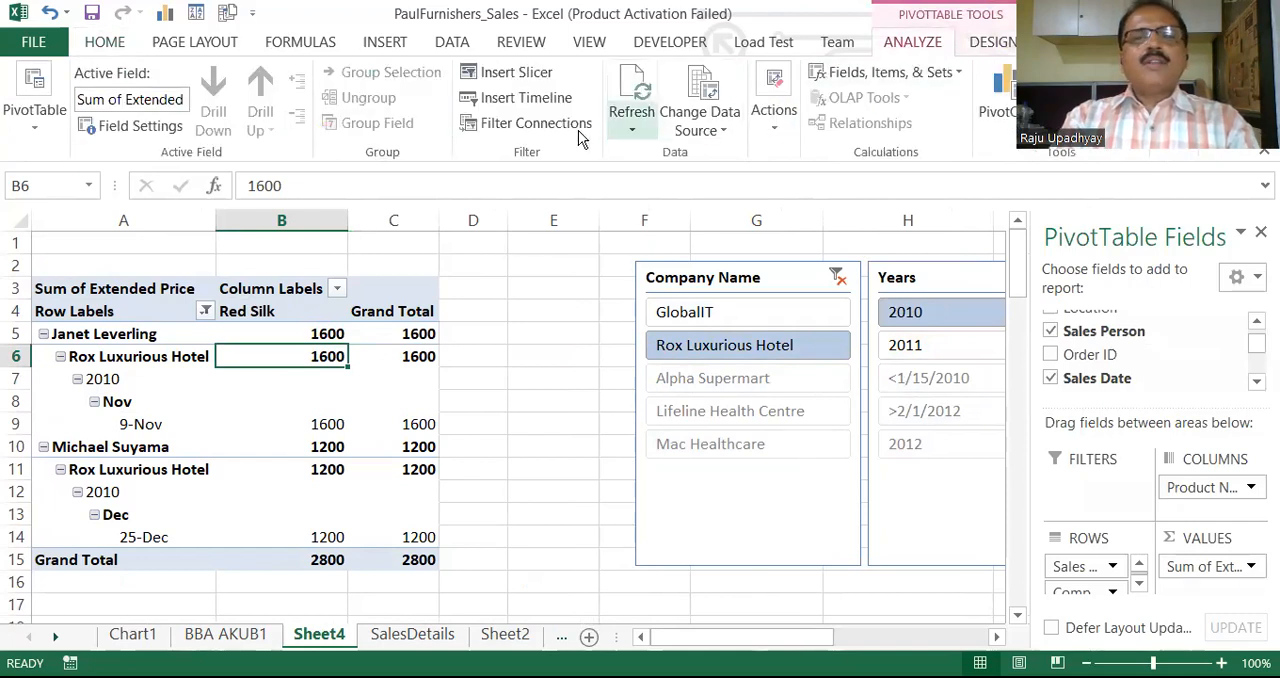
left_click(536, 124)
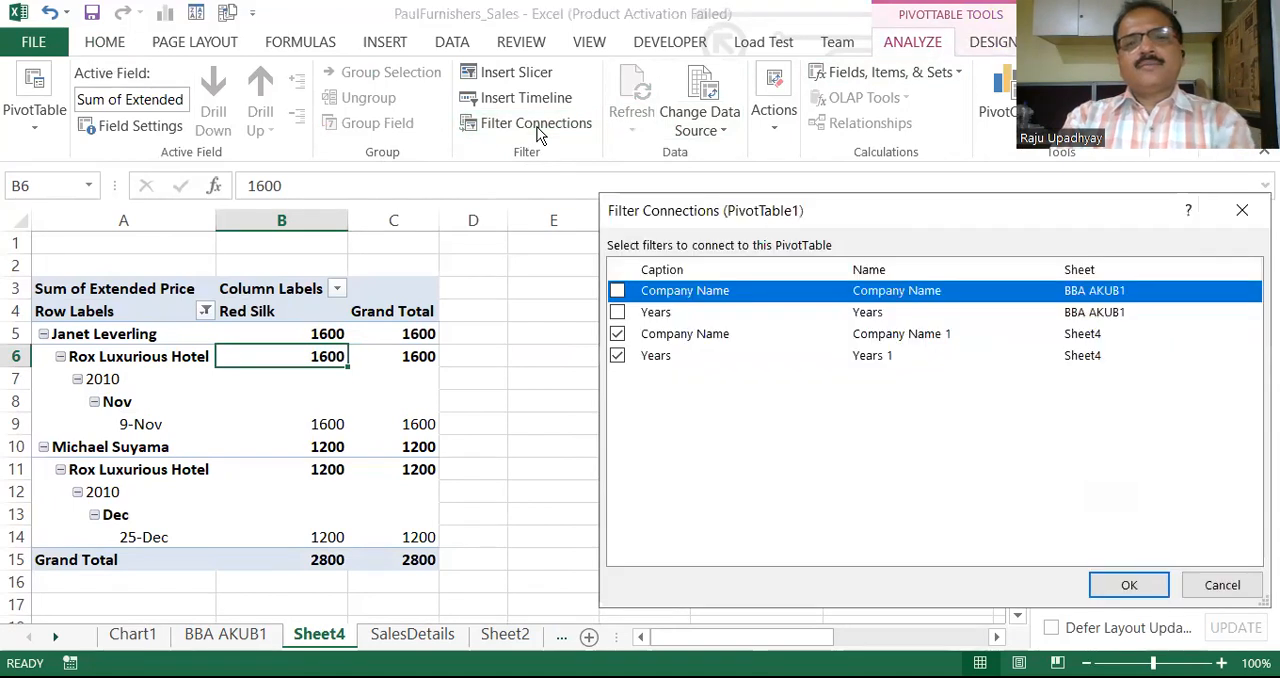
left_click(618, 358)
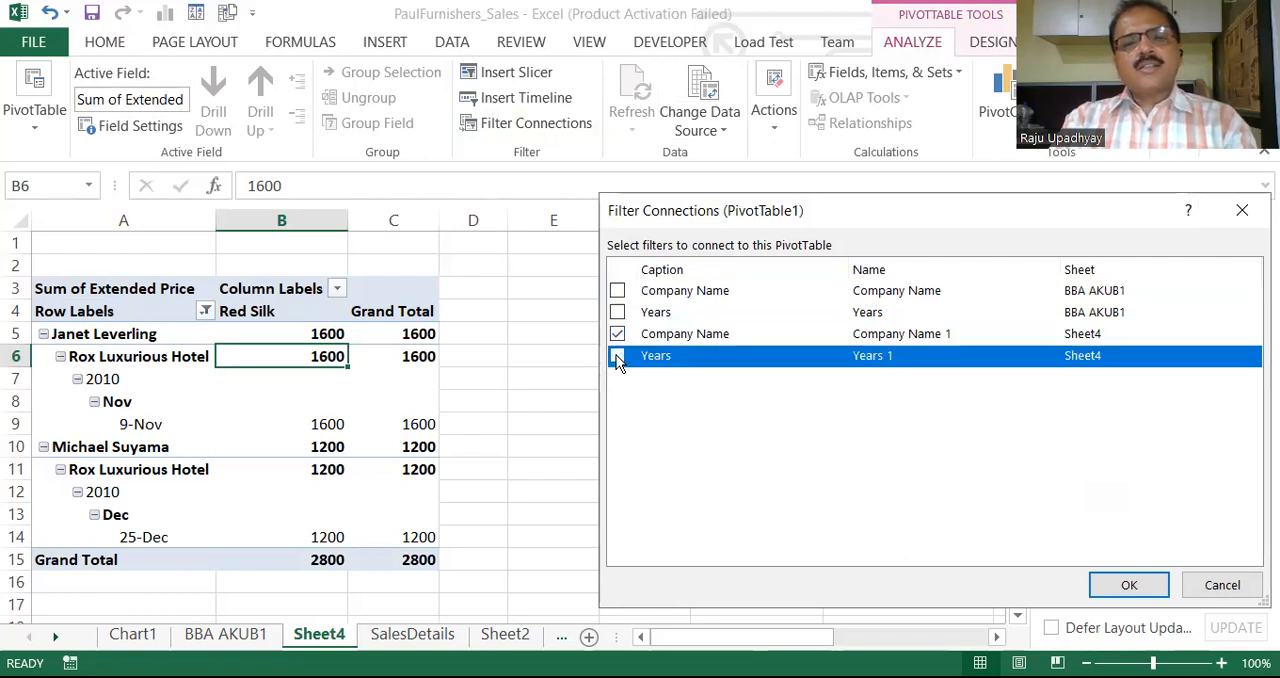
key("space")
key("Return")
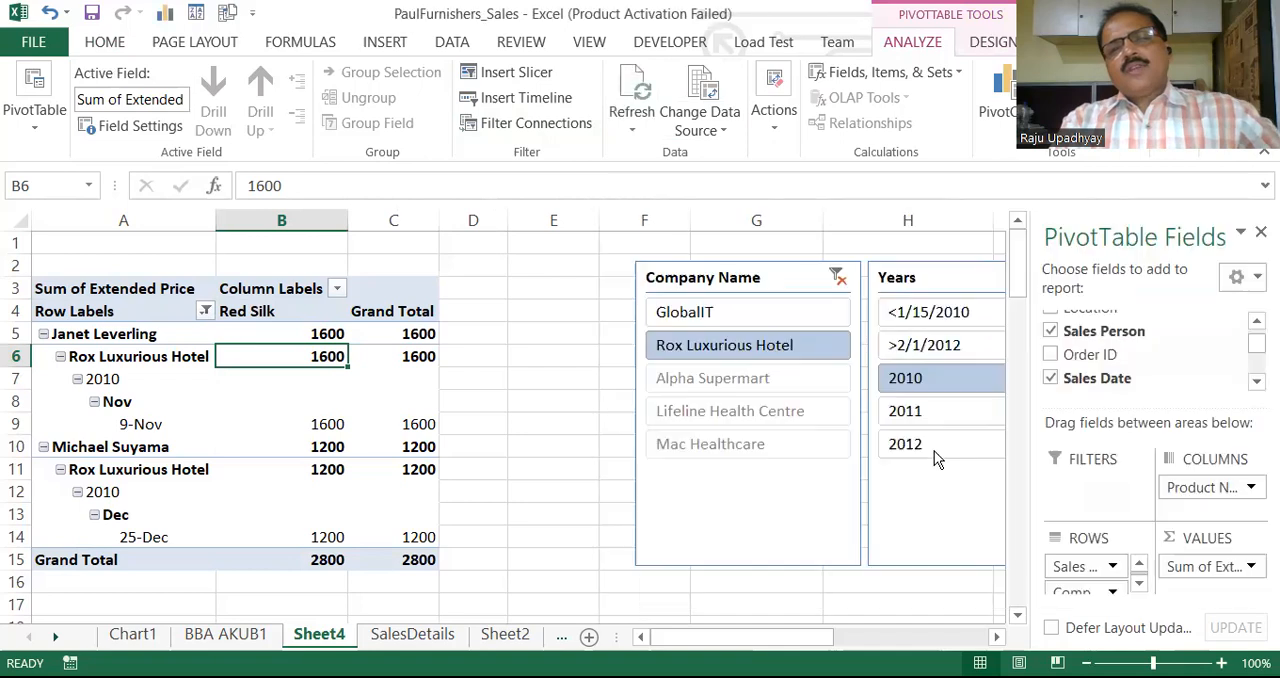